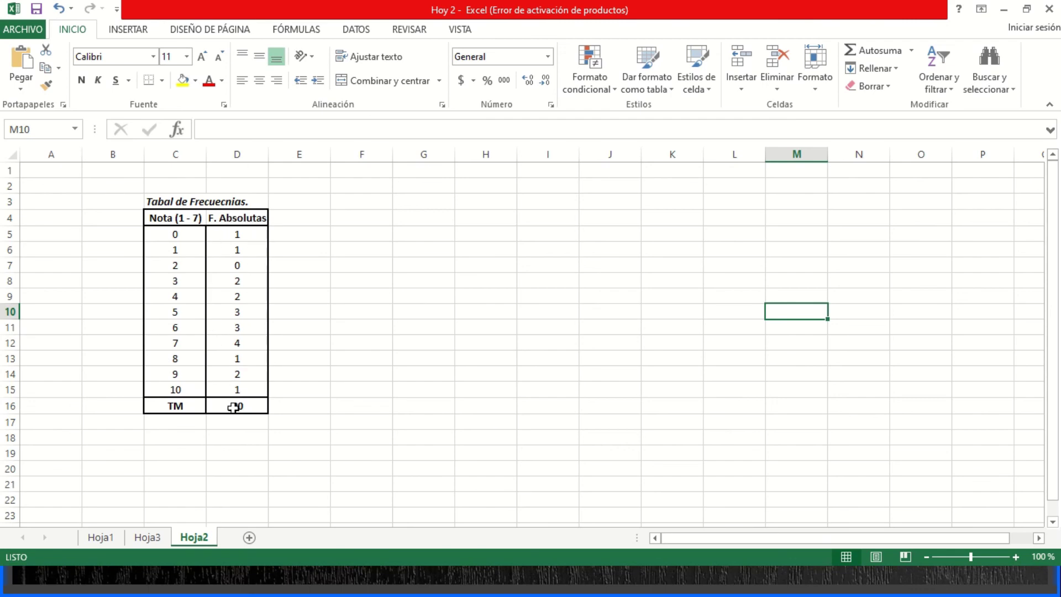
Switch to the presentation to review the bar chart exercise and its data, and return to the Excel worksheet
{"action": "key", "text": "alt+Tab"}
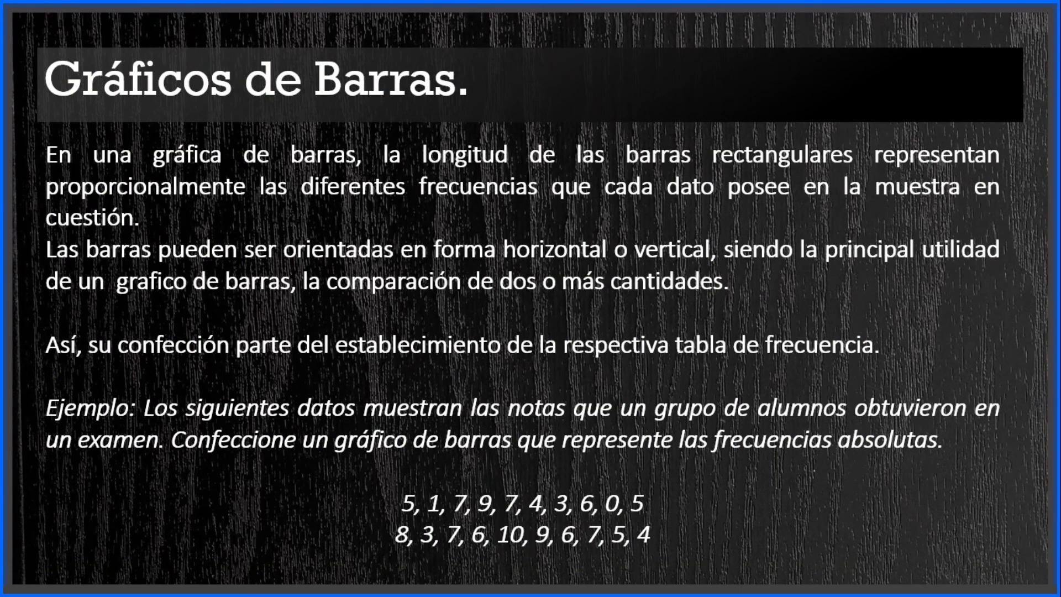
{"action": "key", "text": "alt+Tab"}
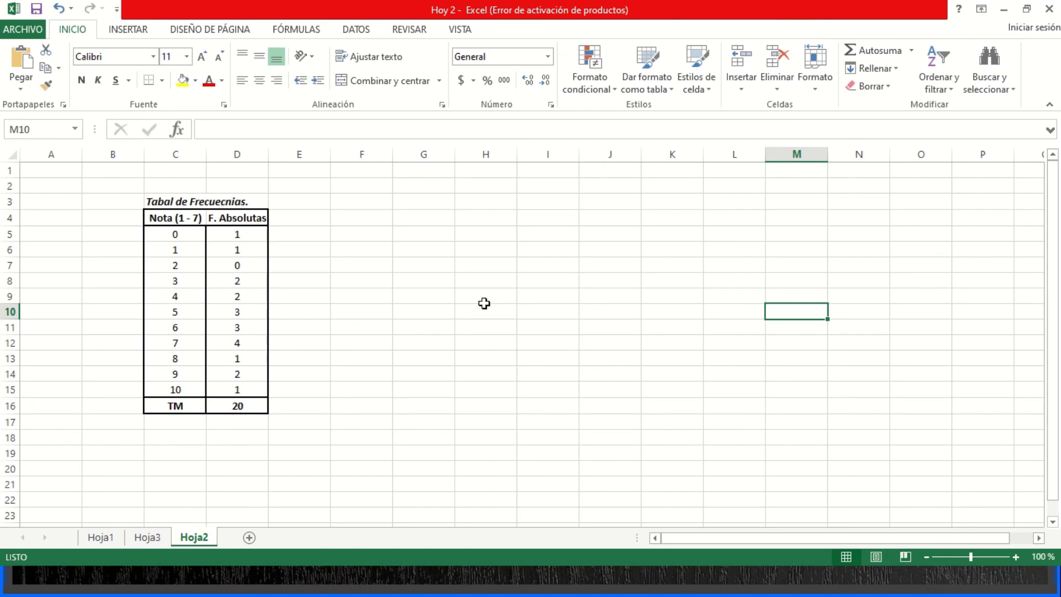
Insert an empty 2-D clustered column chart on Hoja2 and place it beside the frequency table, starting around row 4
{"action": "left_click", "coordinate": [559, 286]}
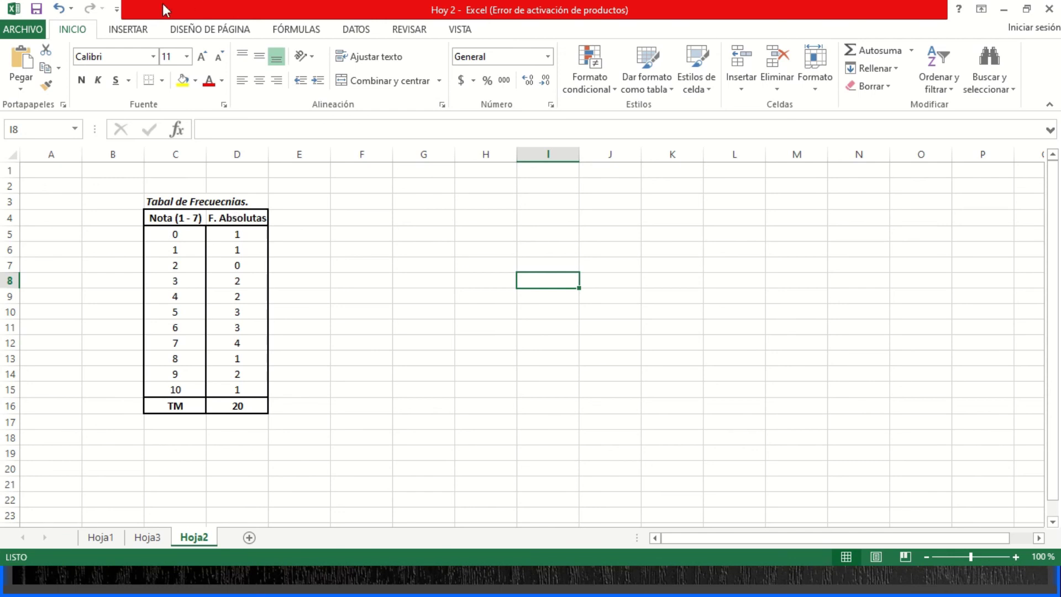
{"action": "left_click", "coordinate": [129, 30]}
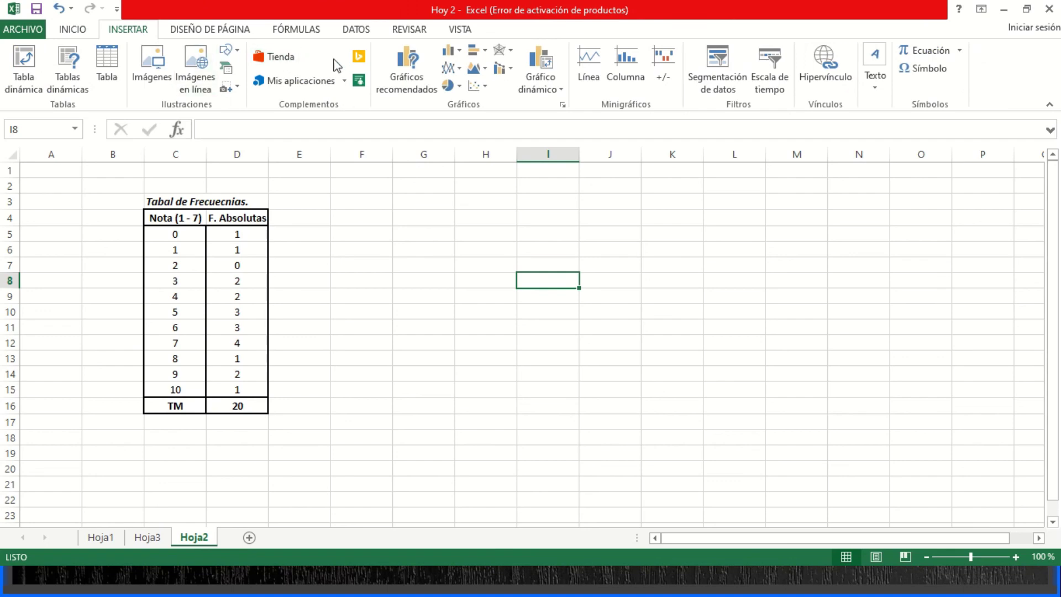
{"action": "left_click", "coordinate": [457, 59]}
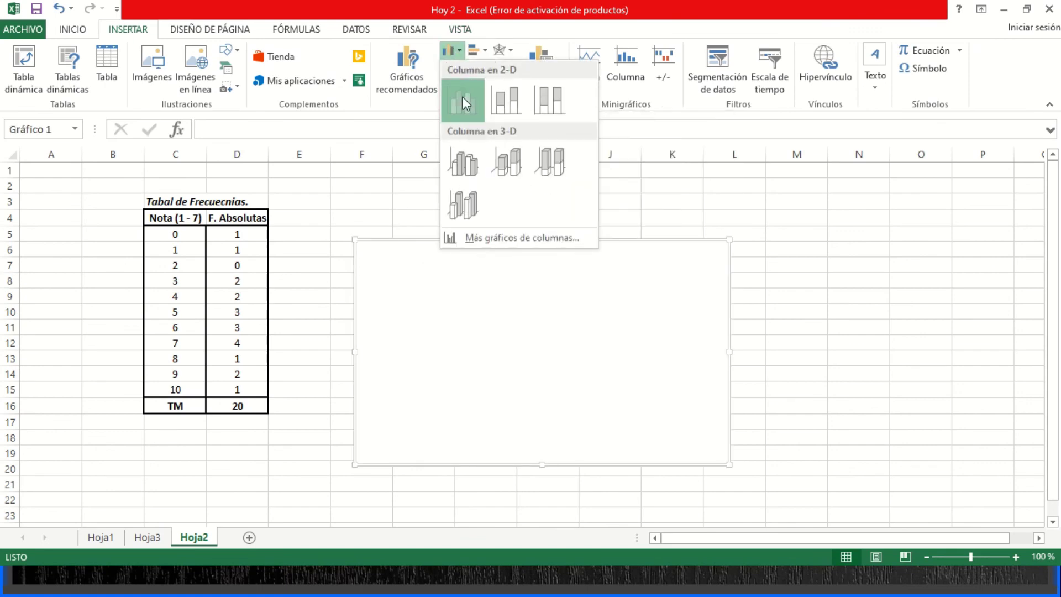
{"action": "left_click", "coordinate": [464, 101]}
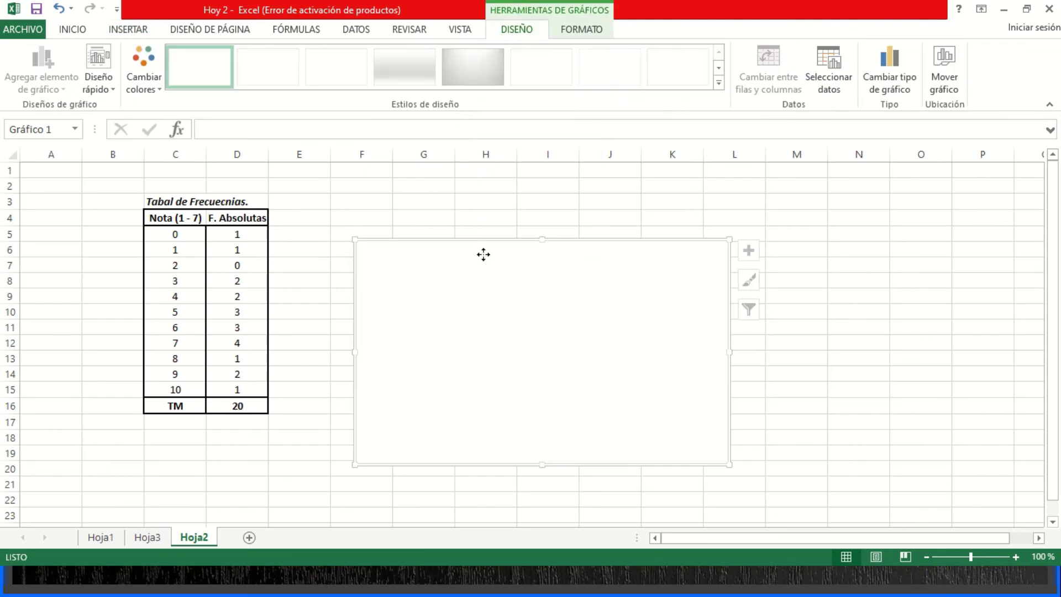
{"action": "mouse_move", "coordinate": [481, 253]}
{"action": "left_mouse_down"}
{"action": "mouse_move", "coordinate": [502, 204]}
{"action": "mouse_move", "coordinate": [524, 232]}
{"action": "left_mouse_up"}
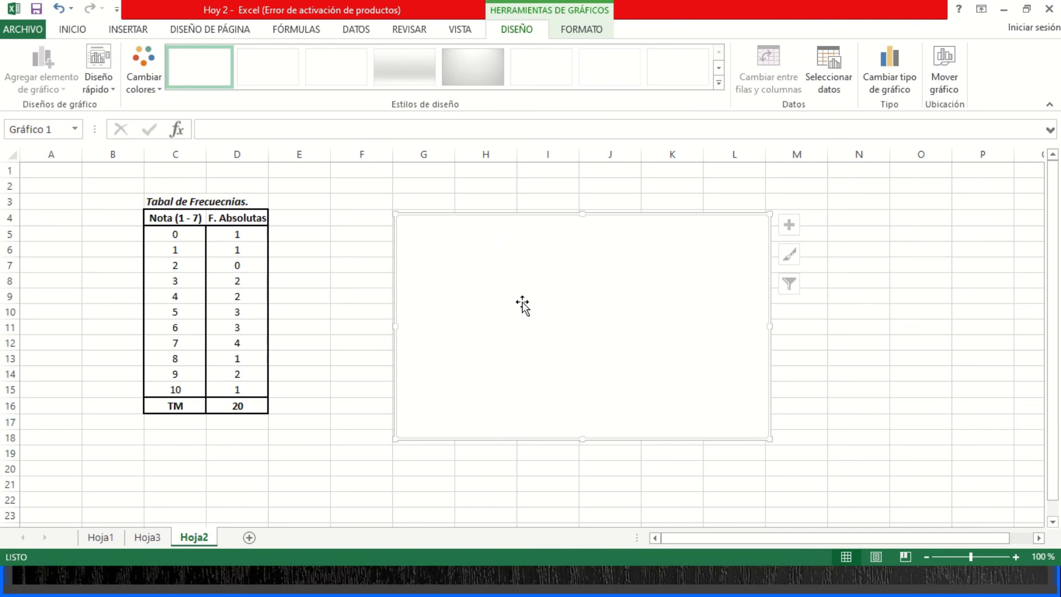
Add a data series to the chart named "Distribución de Frecuencias." with the absolute frequencies in D5:D15 as its values
{"action": "right_click", "coordinate": [547, 326]}
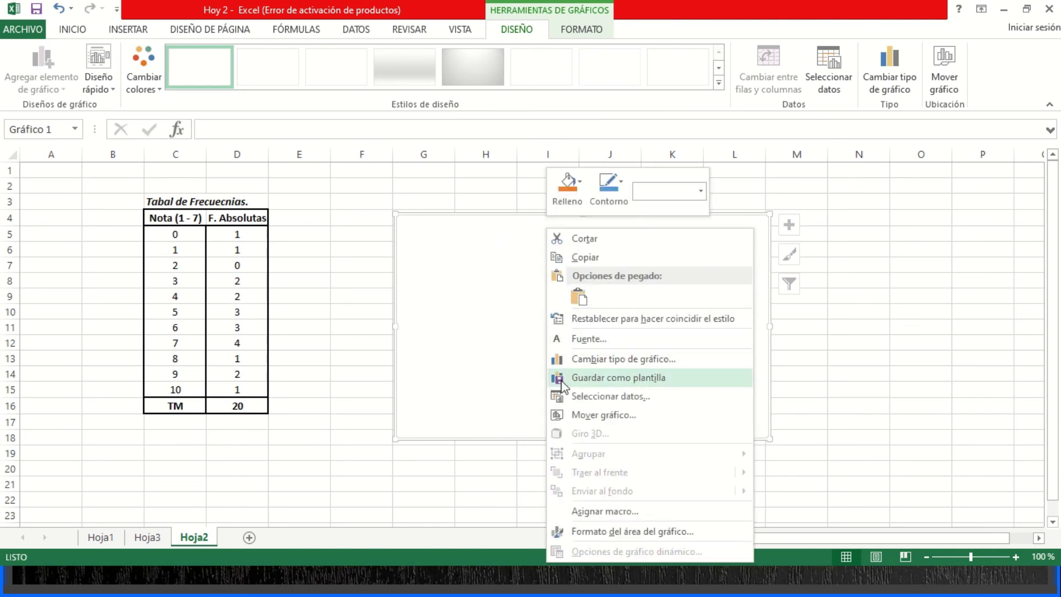
{"action": "left_click", "coordinate": [618, 396]}
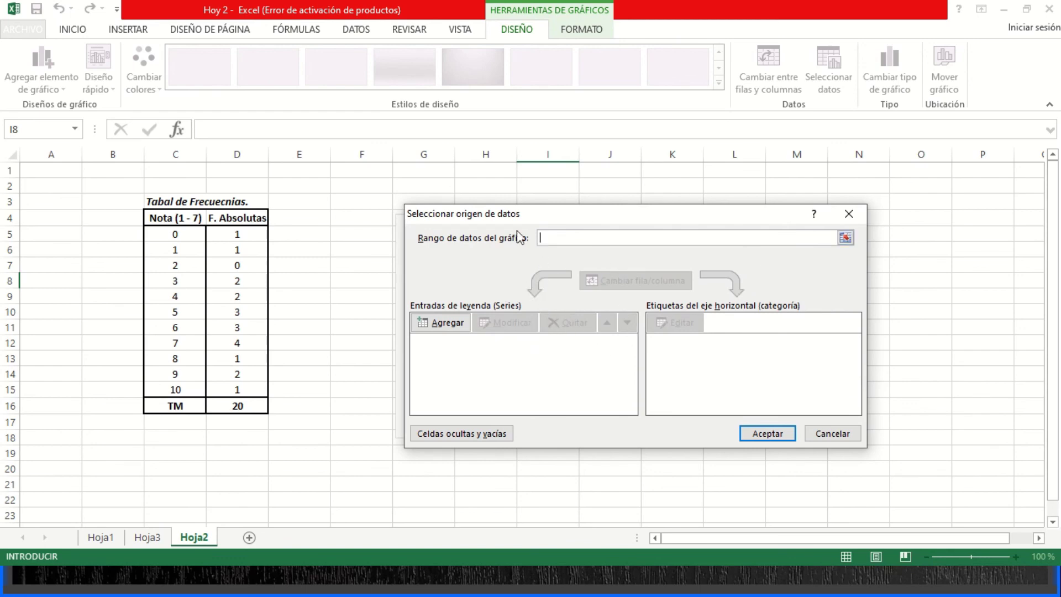
{"action": "left_click", "coordinate": [444, 325]}
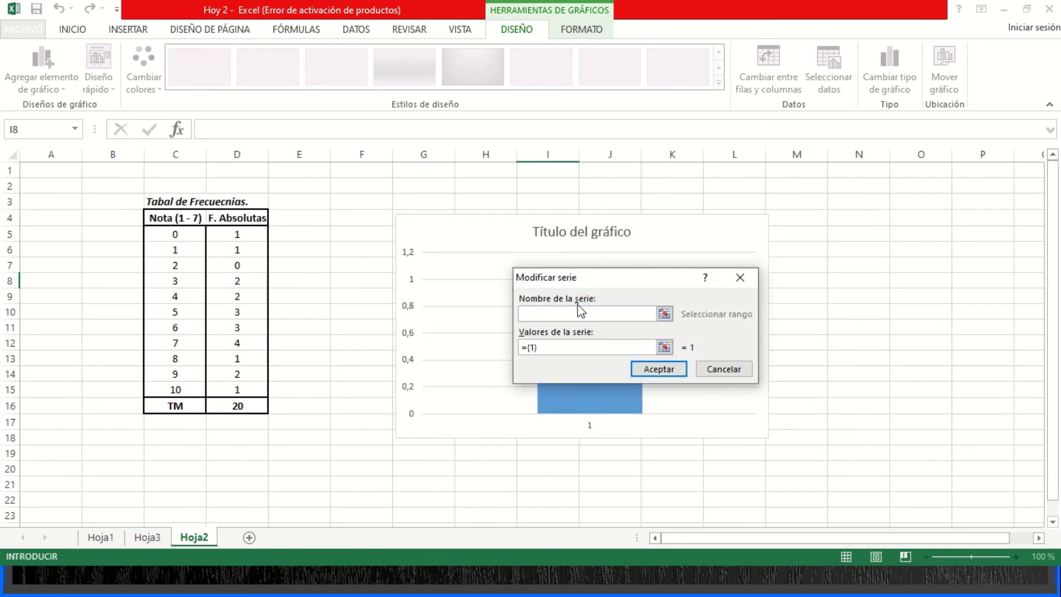
{"action": "left_click", "coordinate": [565, 347]}
{"action": "left_click", "coordinate": [560, 314]}
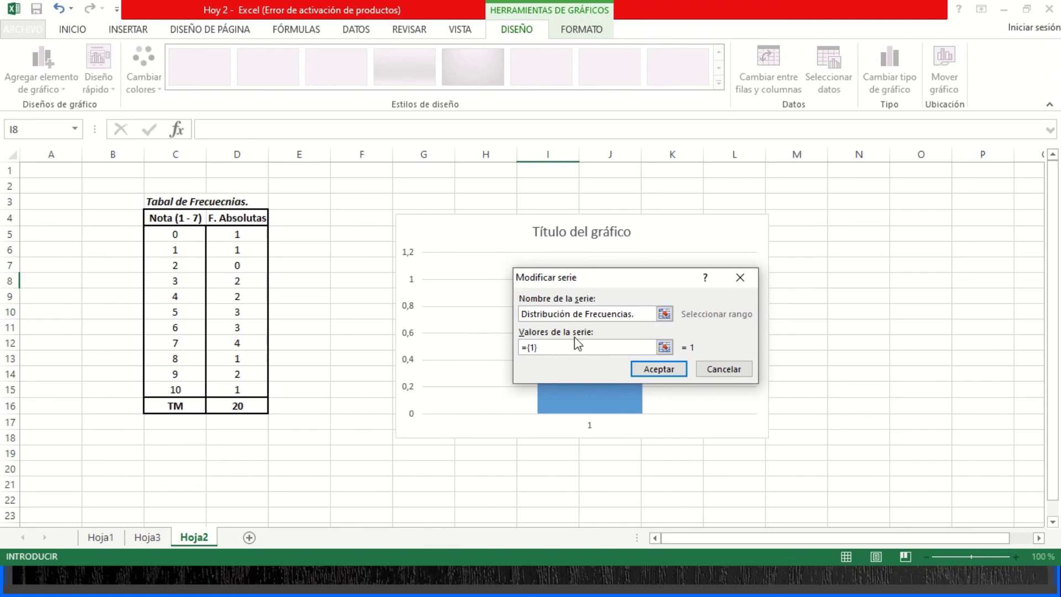
{"action": "left_click", "coordinate": [665, 346]}
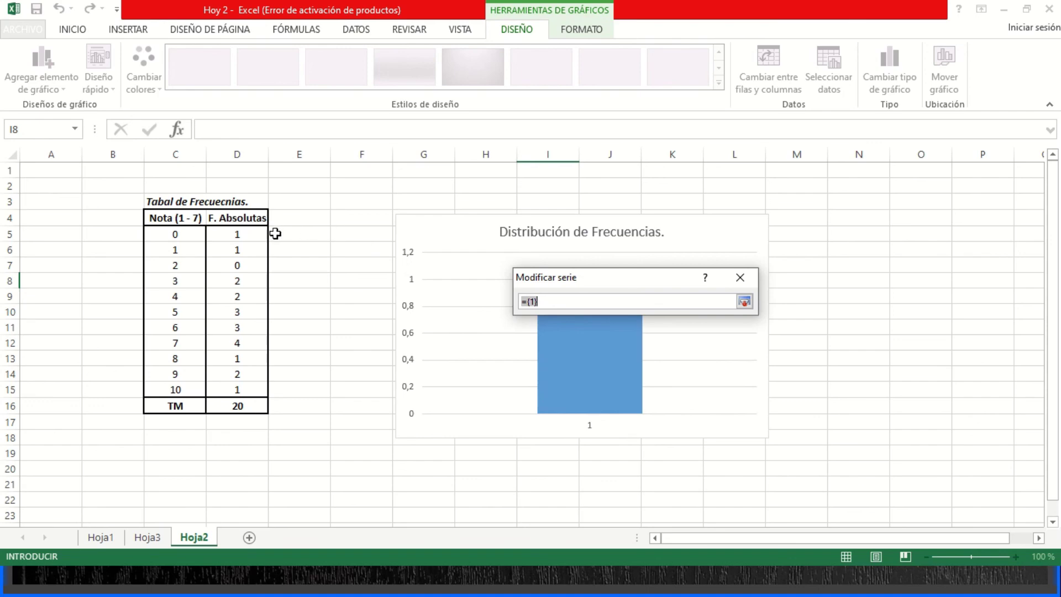
{"action": "left_click_drag", "start_coordinate": [244, 234], "coordinate": [239, 390]}
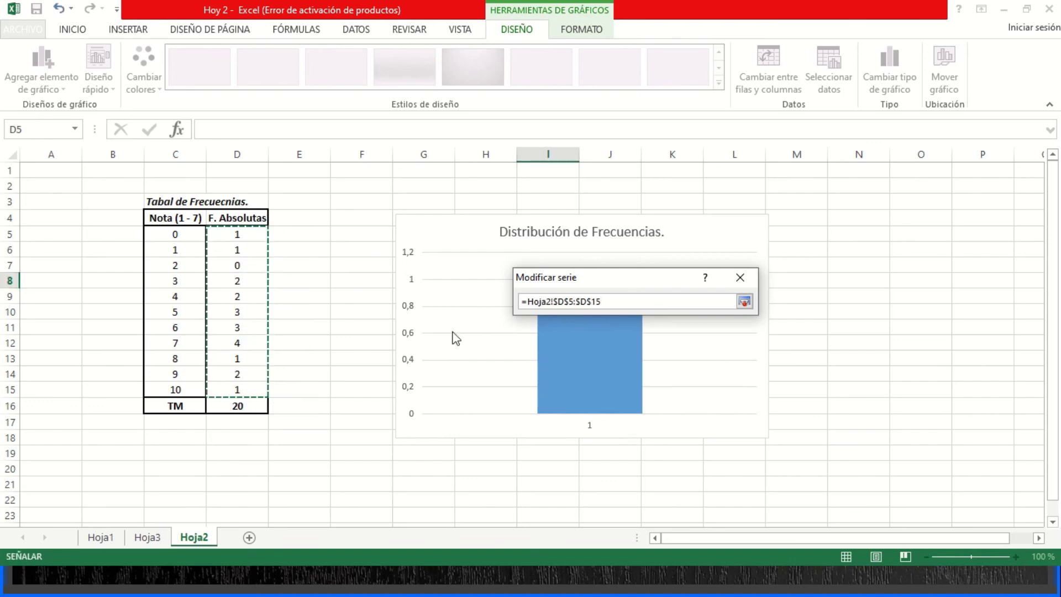
{"action": "left_click", "coordinate": [744, 301]}
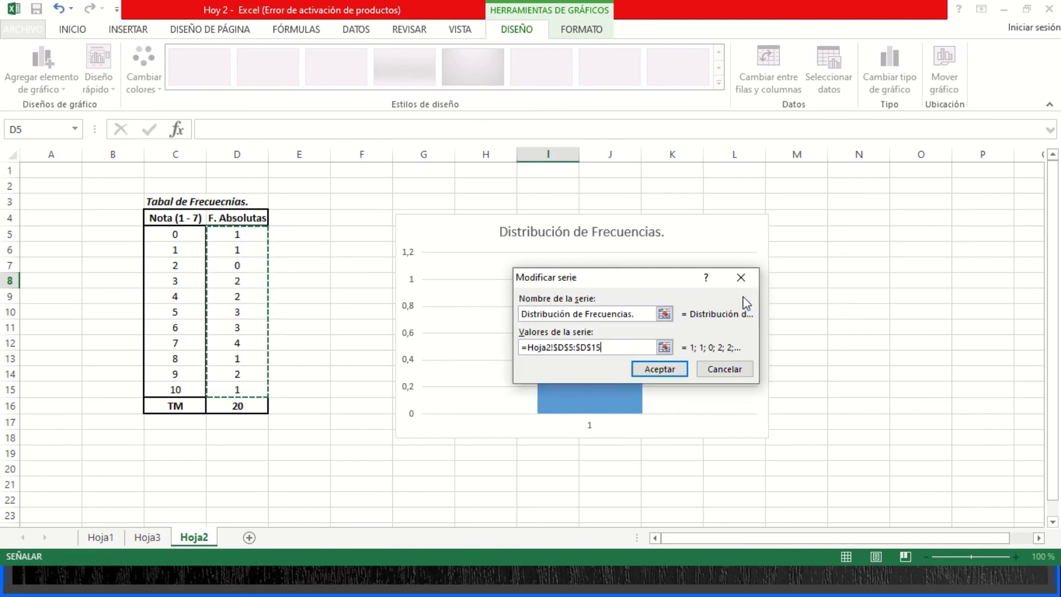
{"action": "left_click", "coordinate": [681, 365]}
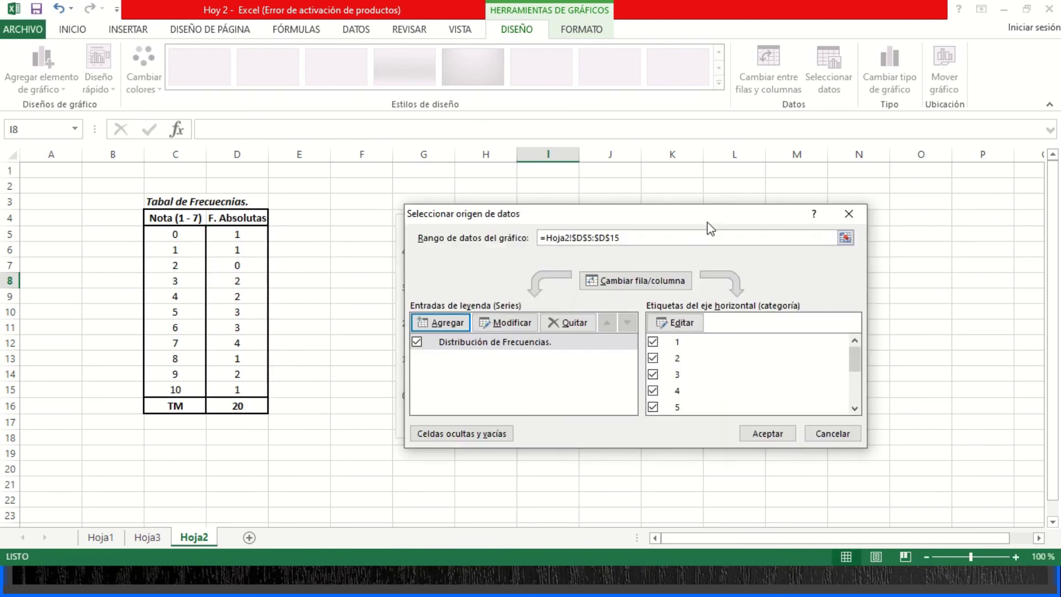
Set the chart's horizontal axis labels to the grades in C5:C15 and accept the data source
{"action": "left_click_drag", "start_coordinate": [708, 219], "coordinate": [732, 194]}
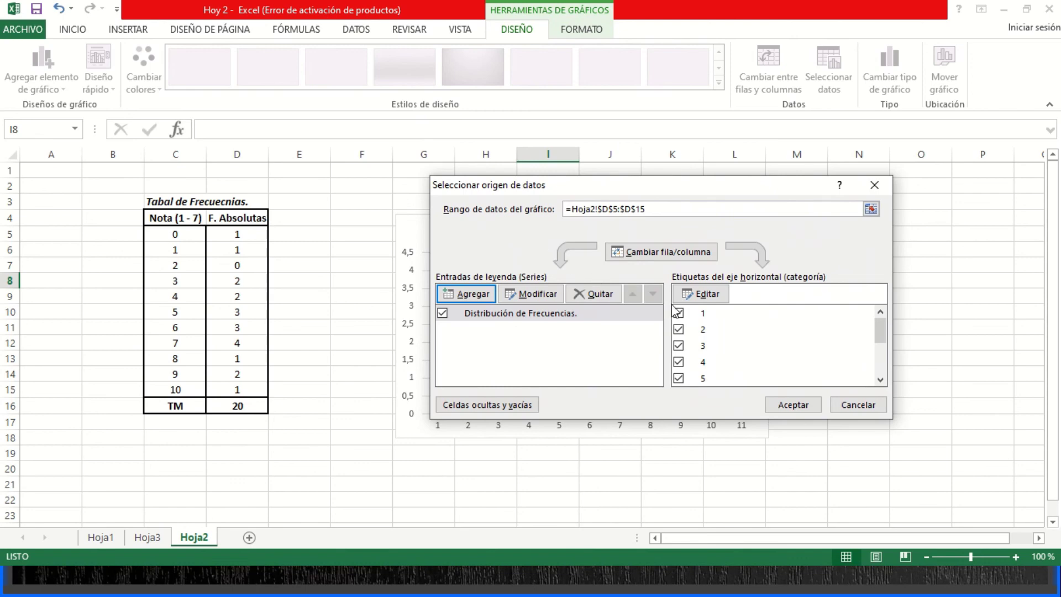
{"action": "left_click", "coordinate": [720, 297]}
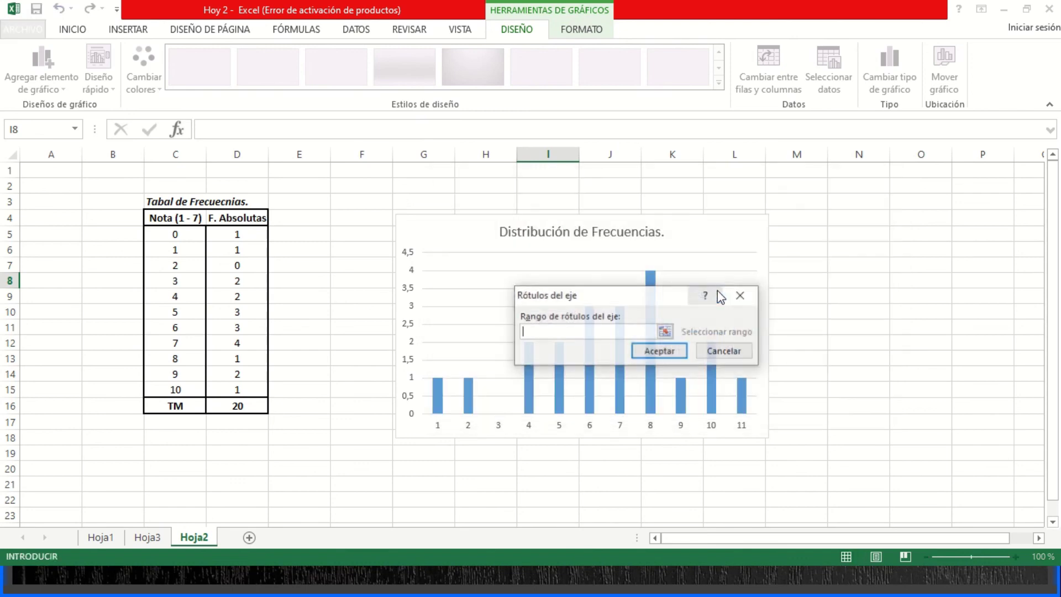
{"action": "left_click", "coordinate": [665, 332]}
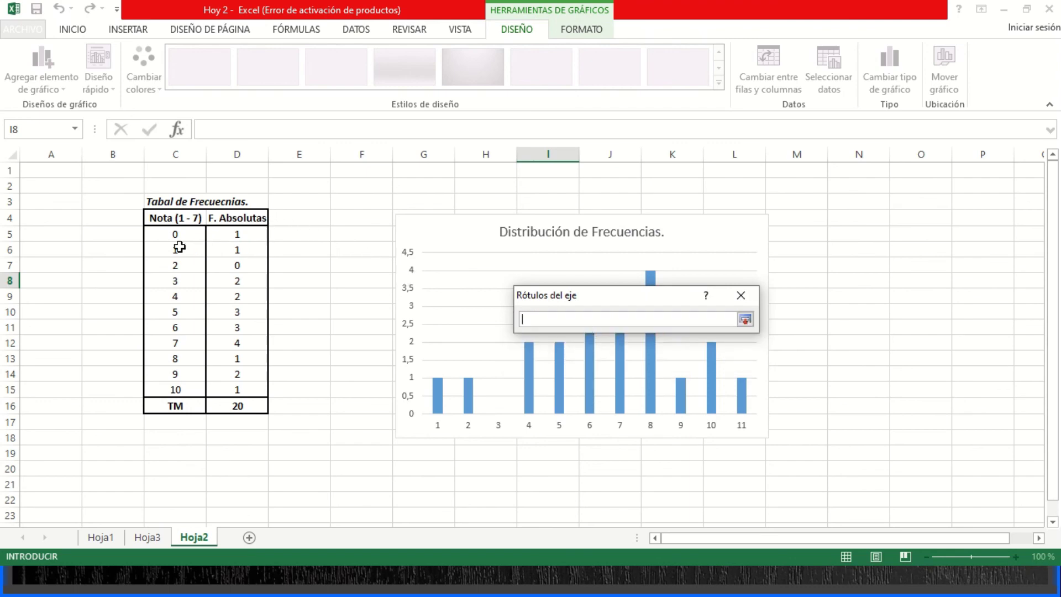
{"action": "left_click_drag", "start_coordinate": [177, 236], "coordinate": [190, 384]}
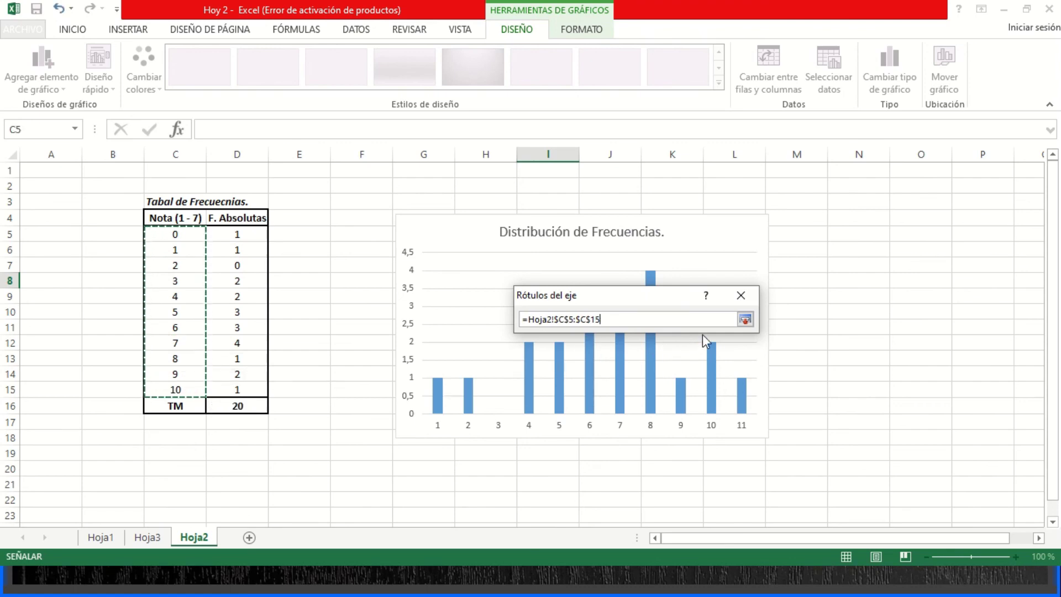
{"action": "left_click", "coordinate": [745, 319]}
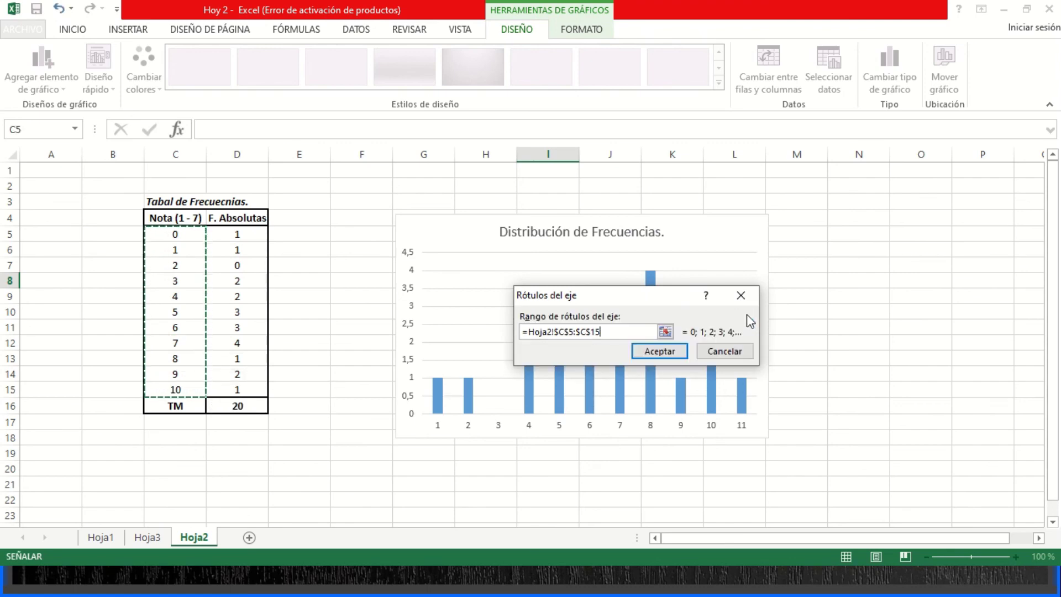
{"action": "left_click", "coordinate": [658, 351]}
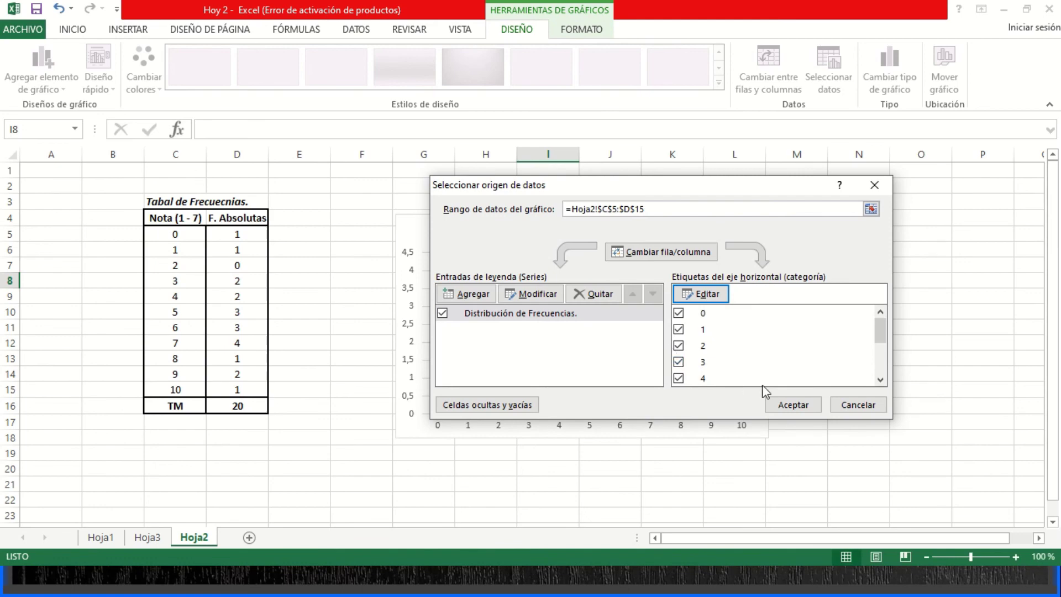
{"action": "left_click", "coordinate": [785, 404]}
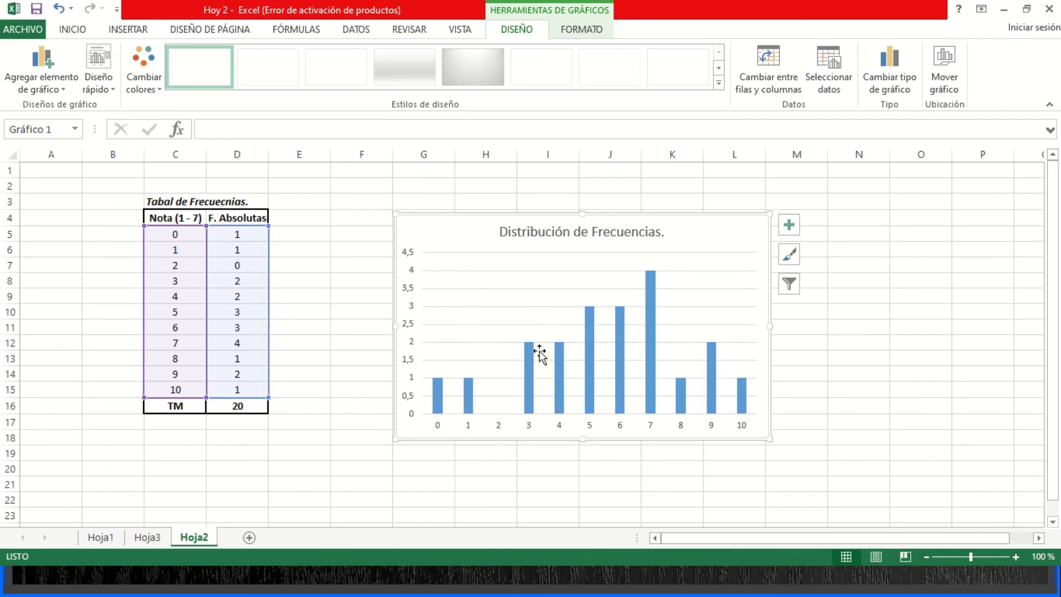
Add axis titles and data labels to the column chart
{"action": "left_click", "coordinate": [789, 228]}
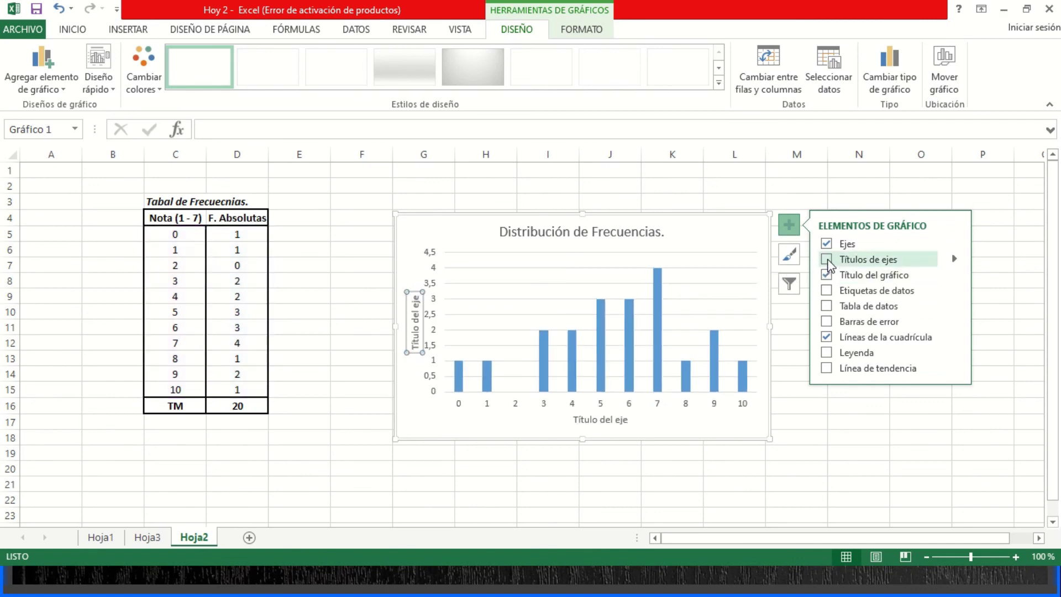
{"action": "left_click", "coordinate": [827, 291]}
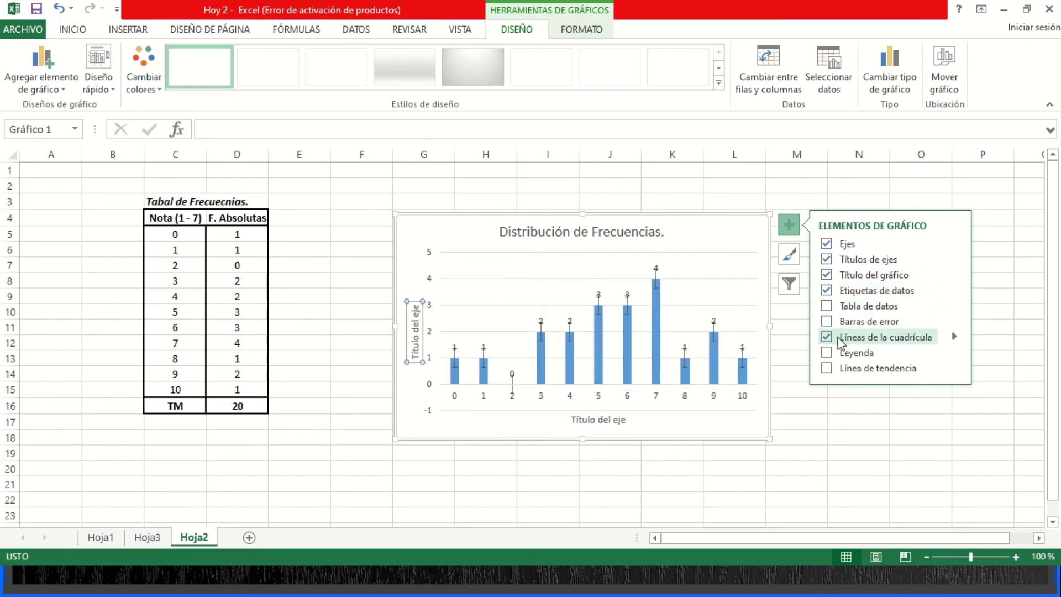
{"action": "left_click", "coordinate": [788, 224]}
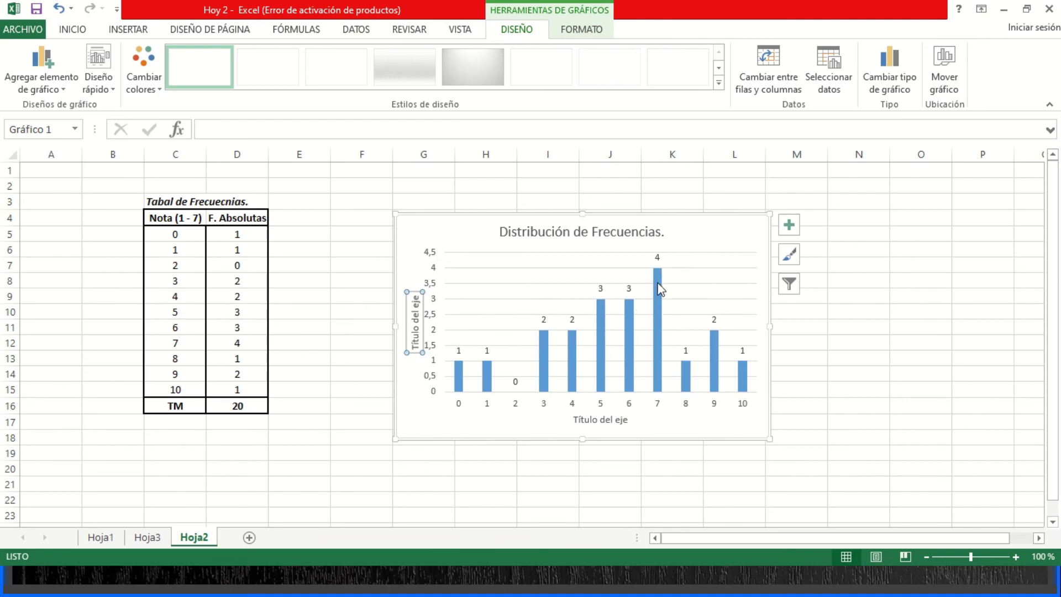
Replace the placeholder text of the horizontal axis title with "Nota"
{"action": "mouse_move", "coordinate": [658, 279]}
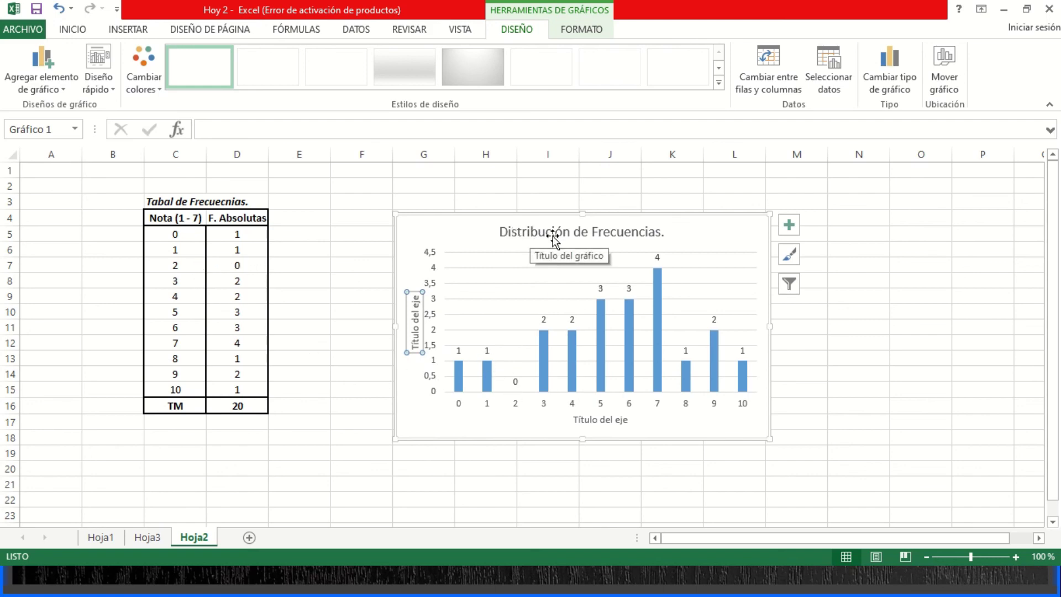
{"action": "left_click", "coordinate": [608, 422]}
{"action": "left_click", "coordinate": [610, 423]}
{"action": "left_click", "coordinate": [610, 421]}
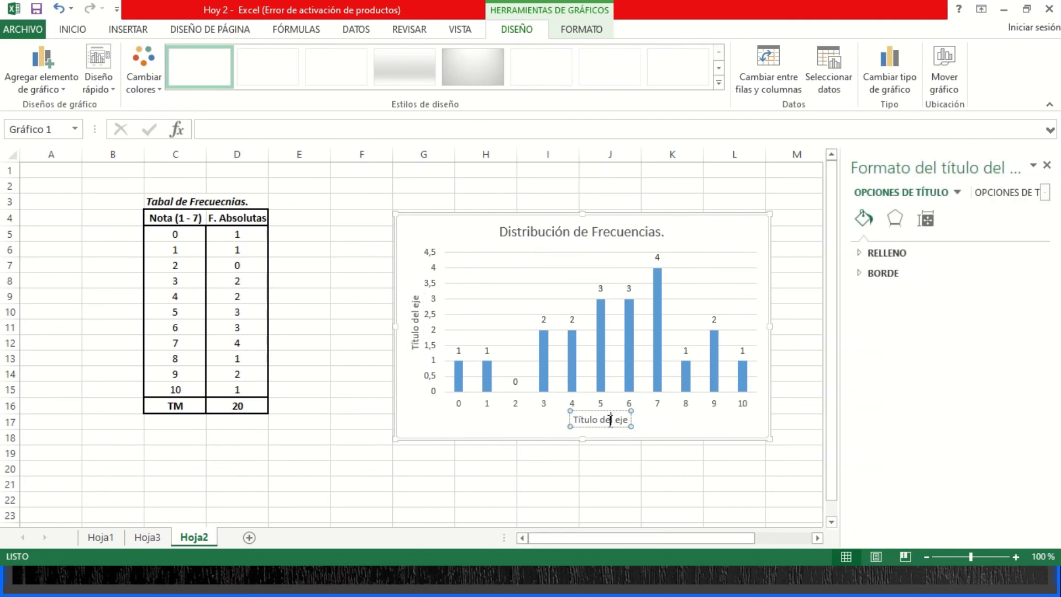
{"action": "key", "text": "BackSpace"}
{"action": "key", "text": "BackSpace"}
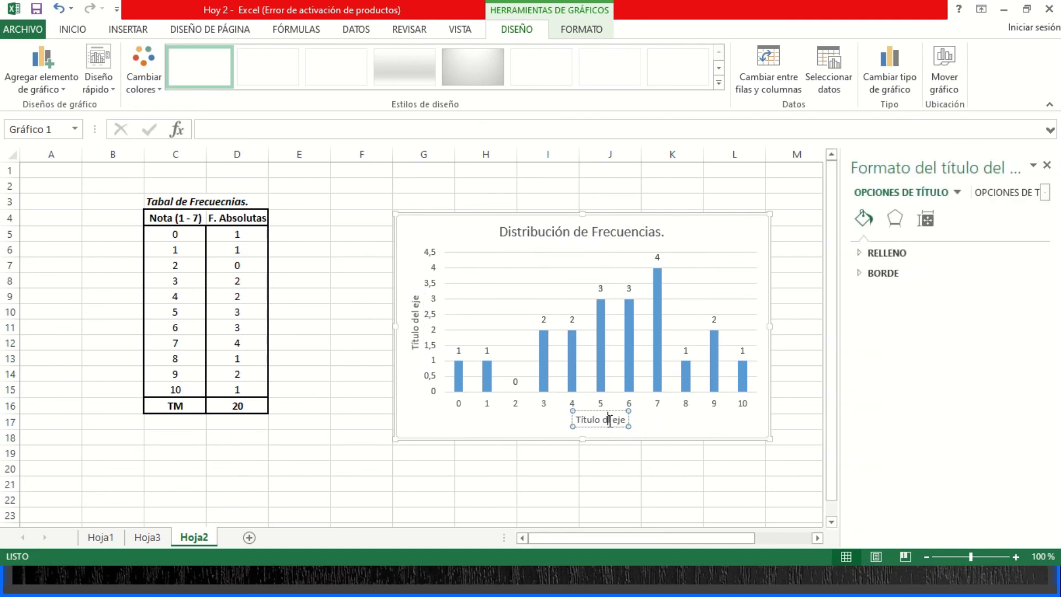
{"action": "key", "text": "BackSpace"}
{"action": "key", "text": "BackSpace"}
{"action": "key", "text": "BackSpace"}
{"action": "key", "text": "BackSpace"}
{"action": "key", "text": "BackSpace"}
{"action": "key", "text": "BackSpace"}
{"action": "key", "text": "BackSpace"}
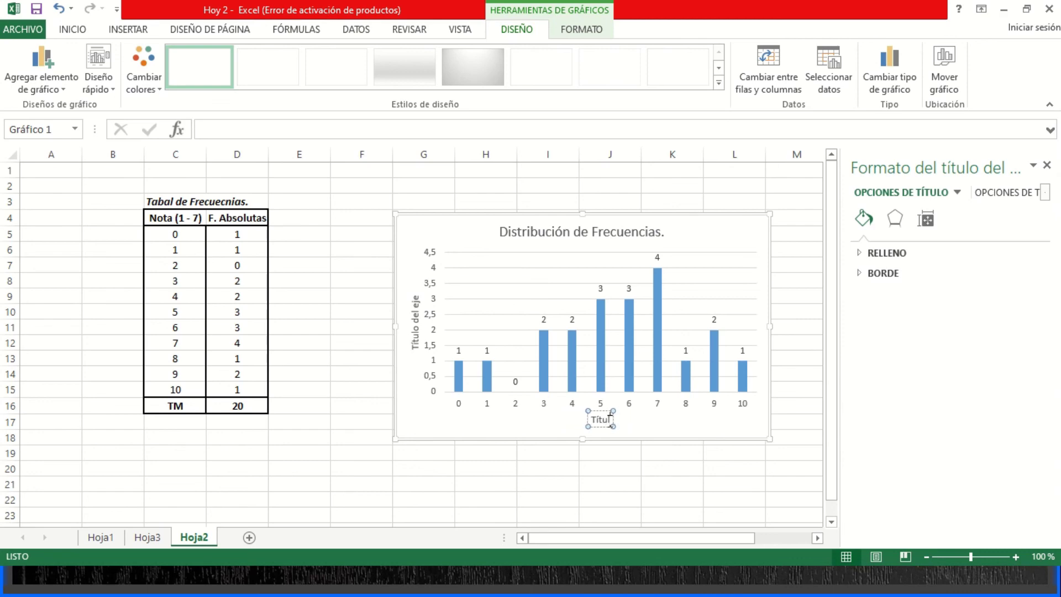
{"action": "key", "text": "BackSpace"}
{"action": "key", "text": "BackSpace"}
{"action": "key", "text": "BackSpace"}
{"action": "key", "text": "BackSpace"}
{"action": "key", "text": "BackSpace"}
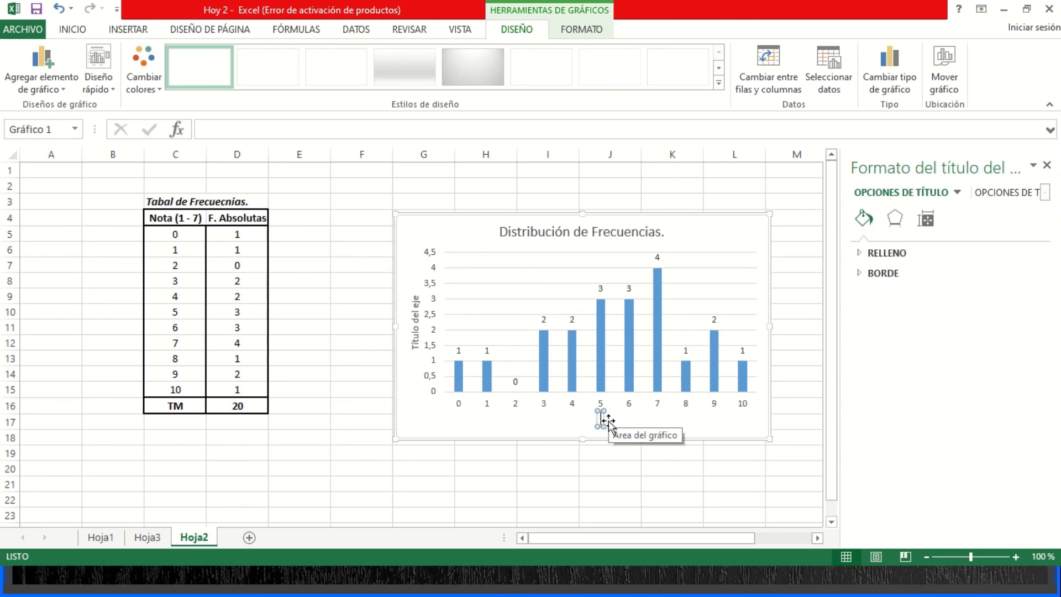
{"action": "type", "text": "Nota"}
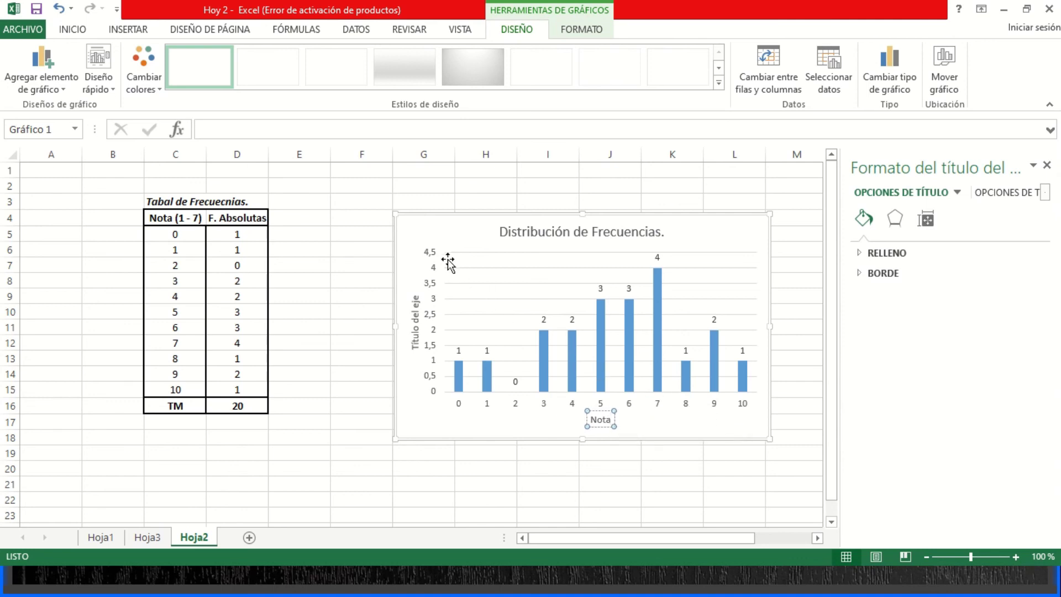
Replace the placeholder text of the vertical axis title with "Frecuencias Absolutas." and close the title formatting pane
{"action": "left_click", "coordinate": [419, 317]}
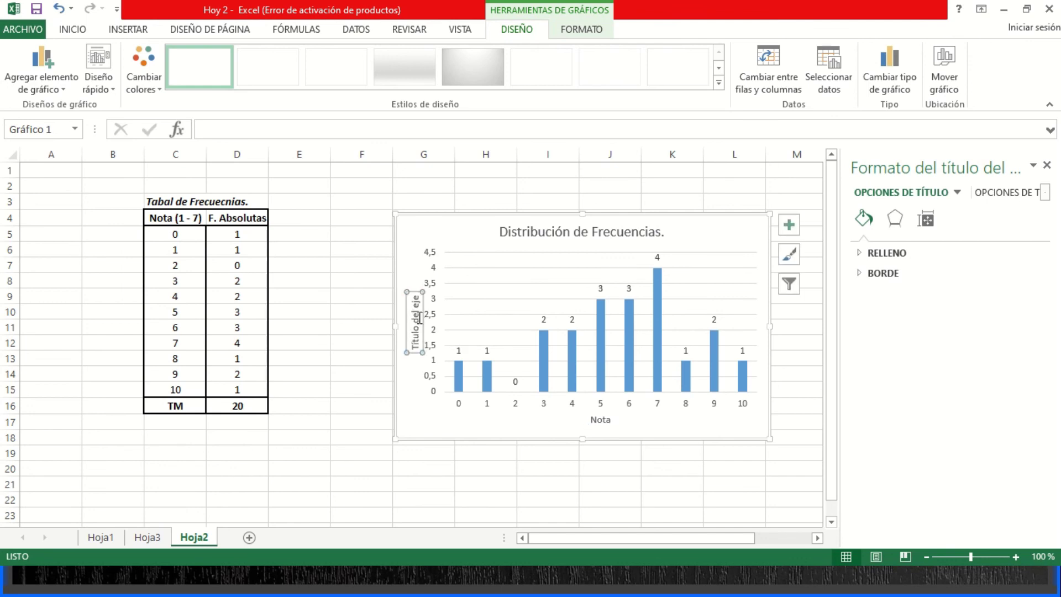
{"action": "left_click", "coordinate": [420, 318]}
{"action": "key", "text": "BackSpace"}
{"action": "key", "text": "BackSpace"}
{"action": "key", "text": "BackSpace"}
{"action": "key", "text": "BackSpace"}
{"action": "key", "text": "BackSpace"}
{"action": "key", "text": "BackSpace"}
{"action": "key", "text": "BackSpace"}
{"action": "key", "text": "BackSpace"}
{"action": "key", "text": "BackSpace"}
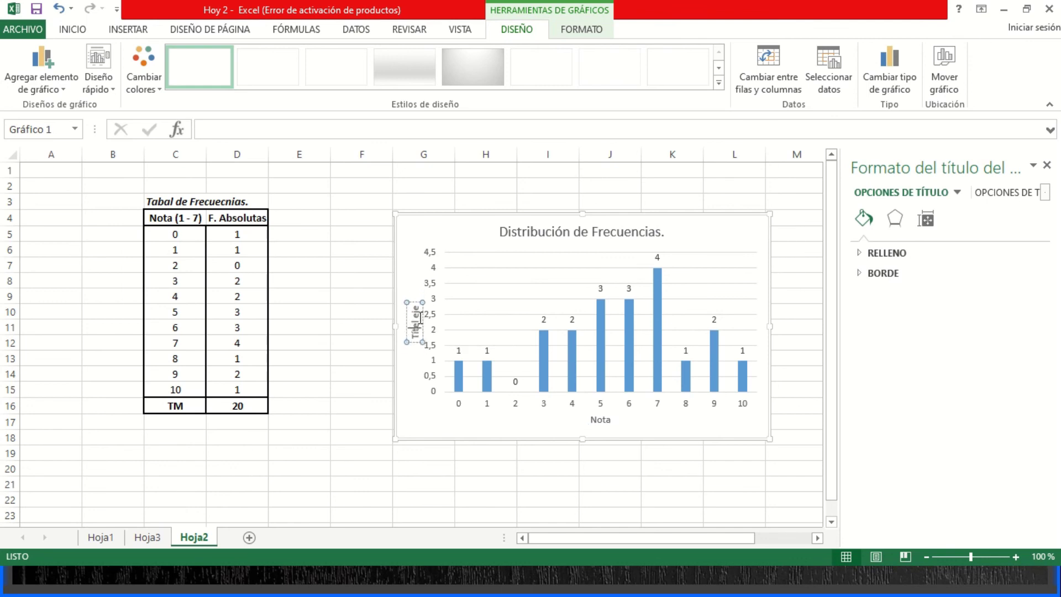
{"action": "type", "text": "Frecue"}
{"action": "type", "text": "ncias Abs"}
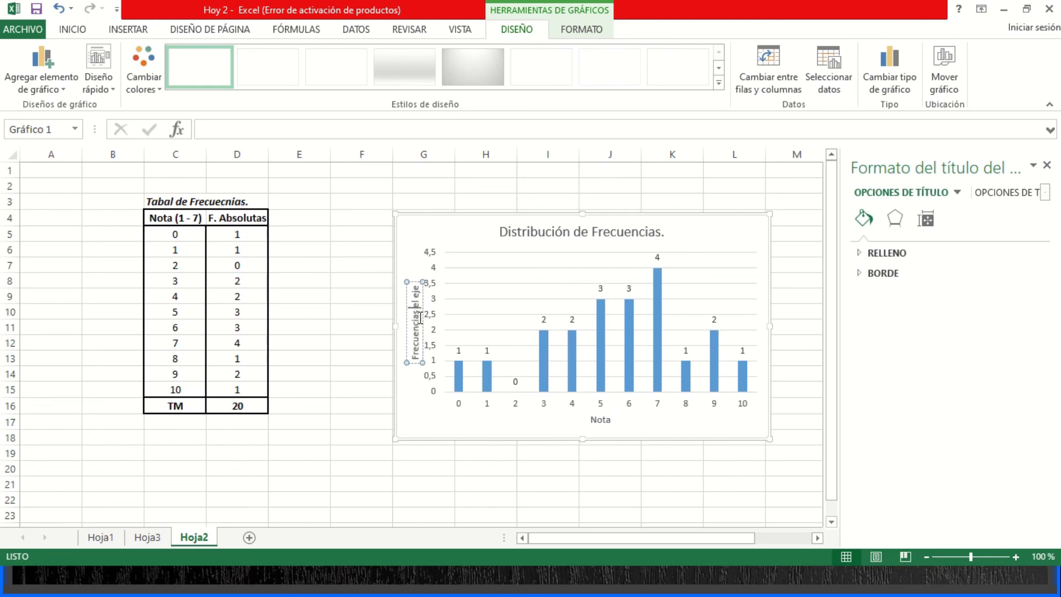
{"action": "type", "text": "olutas"}
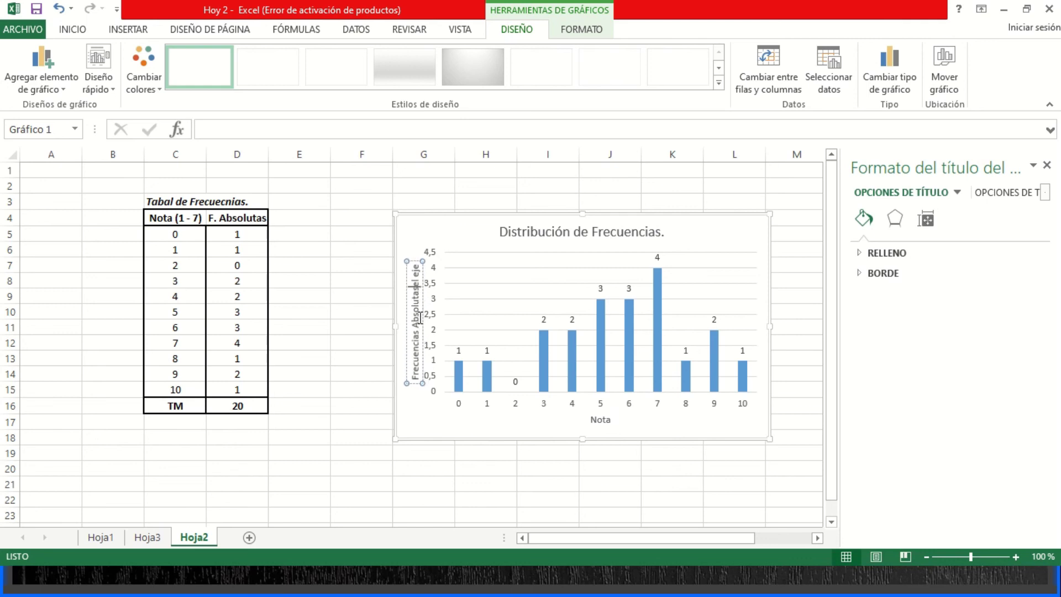
{"action": "key", "text": "Delete"}
{"action": "key", "text": "Delete"}
{"action": "key", "text": "Delete"}
{"action": "key", "text": "Delete"}
{"action": "key", "text": "Delete"}
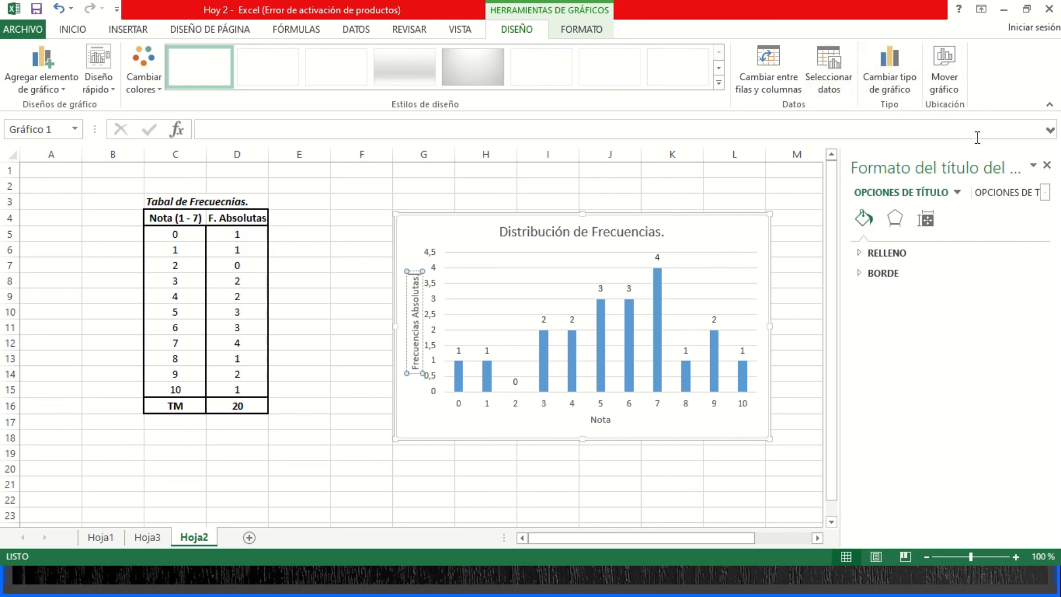
{"action": "left_click", "coordinate": [1047, 166]}
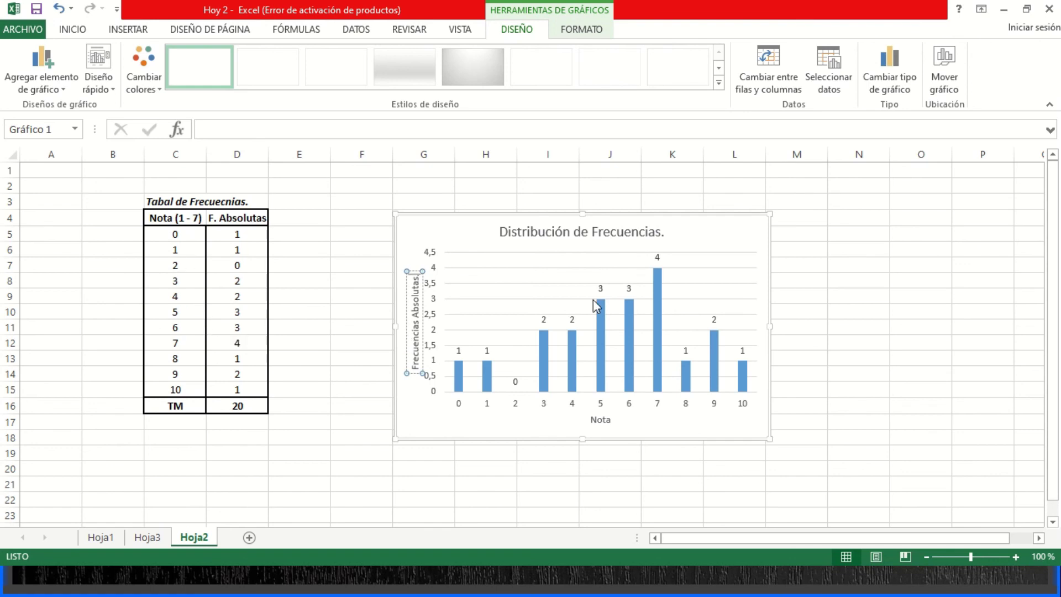
Switch to the slide presentation and advance through the bar chart example to its finished chart and frequency table
{"action": "key", "text": "alt+Tab"}
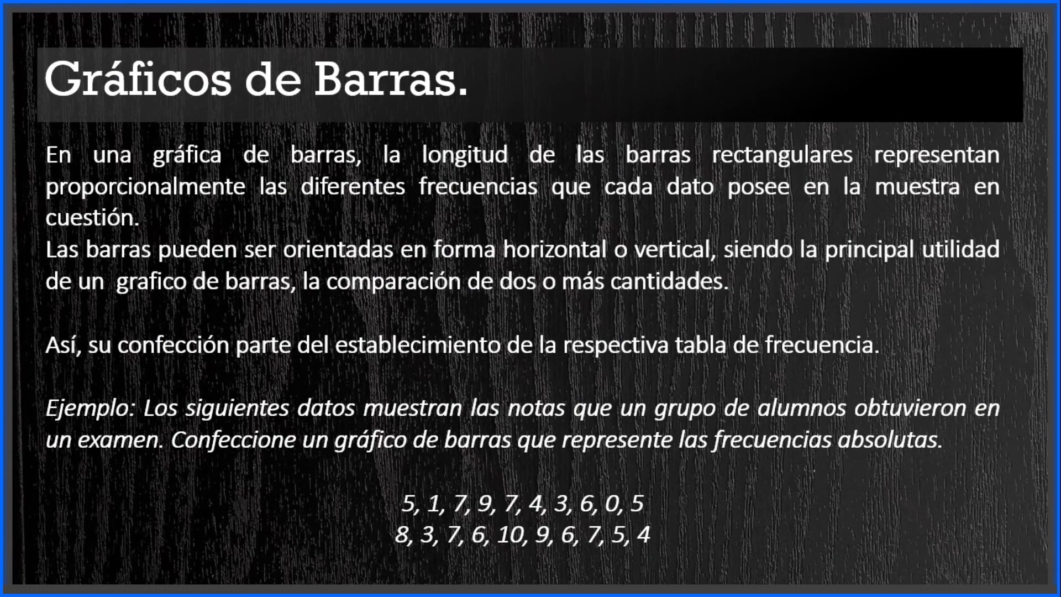
{"action": "key", "text": "Right"}
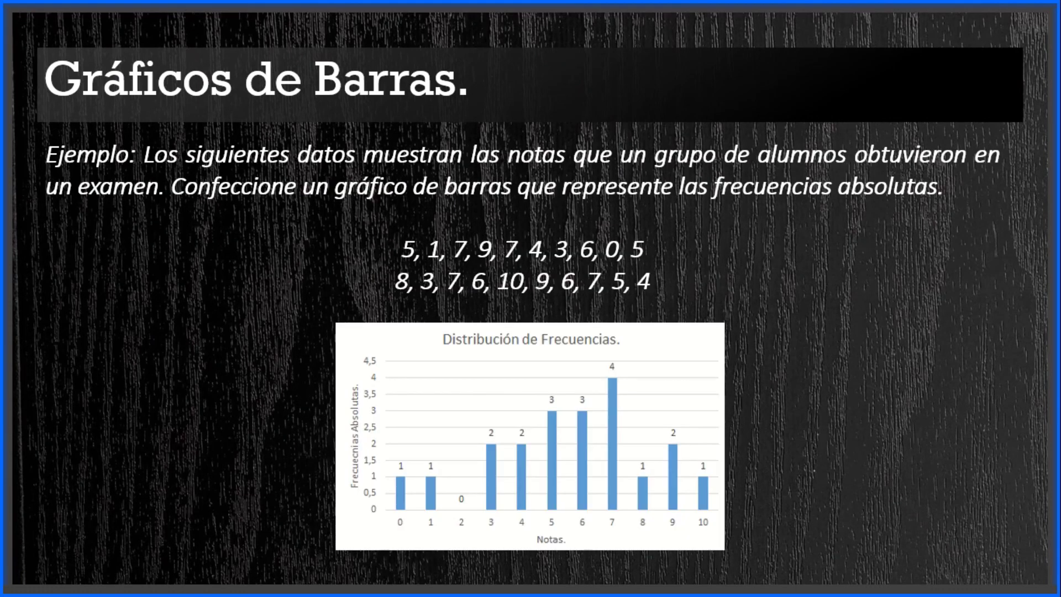
{"action": "key", "text": "Right"}
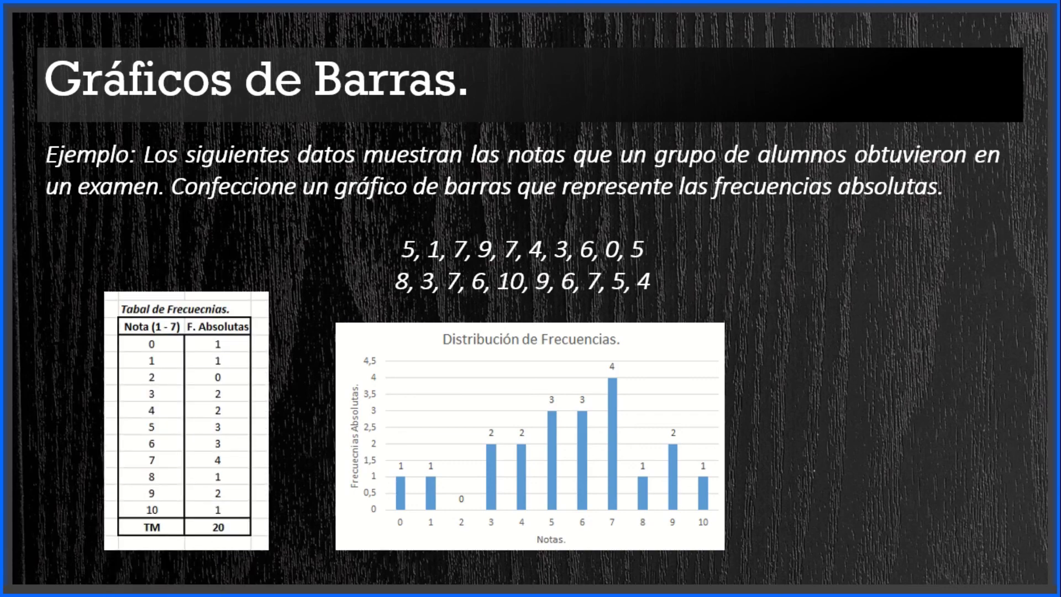
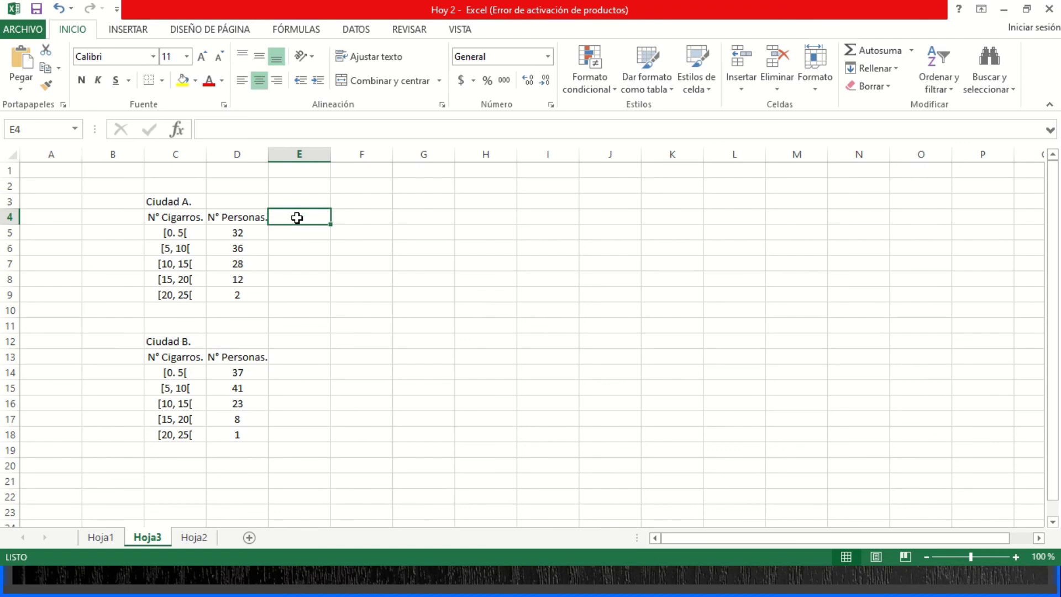
Add the column heading "Xi" in E4 of the Ciudad A table and enter the class mark 2,5 in E5
{"action": "type", "text": "Xi"}
{"action": "key", "text": "Return"}
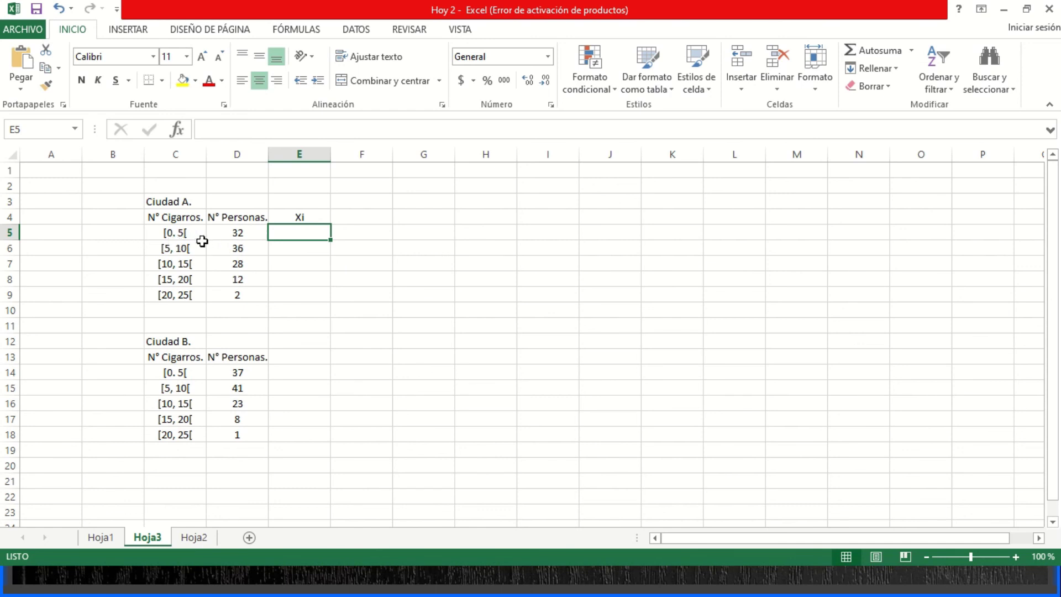
{"action": "type", "text": "2,5"}
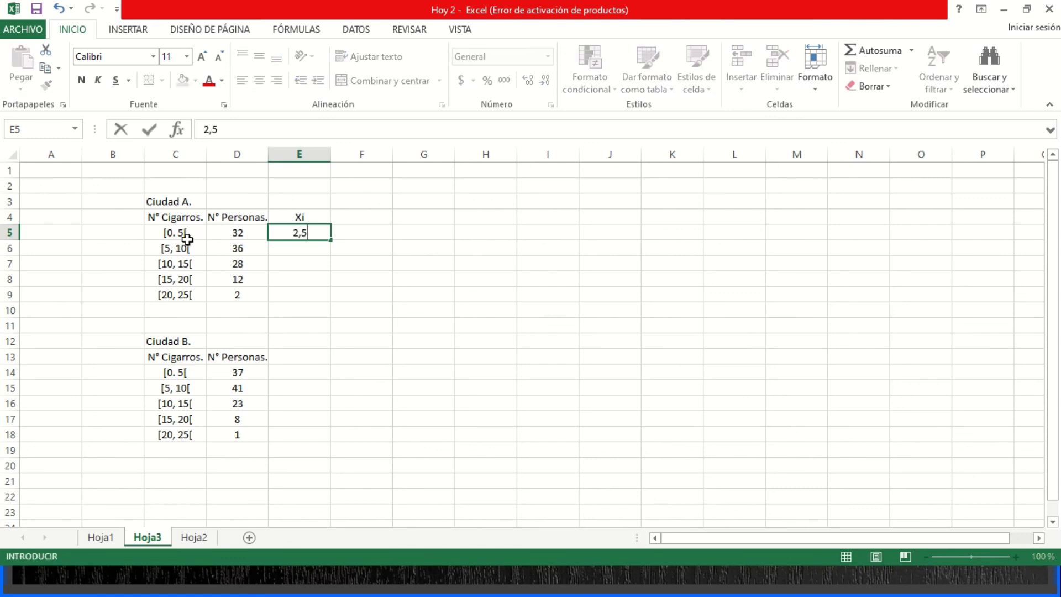
{"action": "key", "text": "Return"}
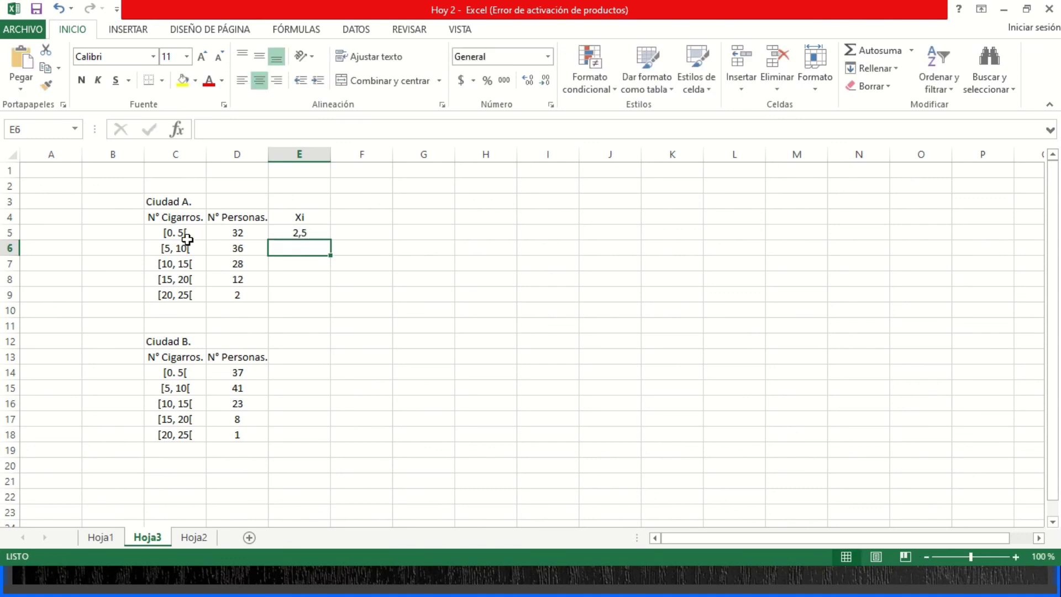
{"action": "type", "text": "="}
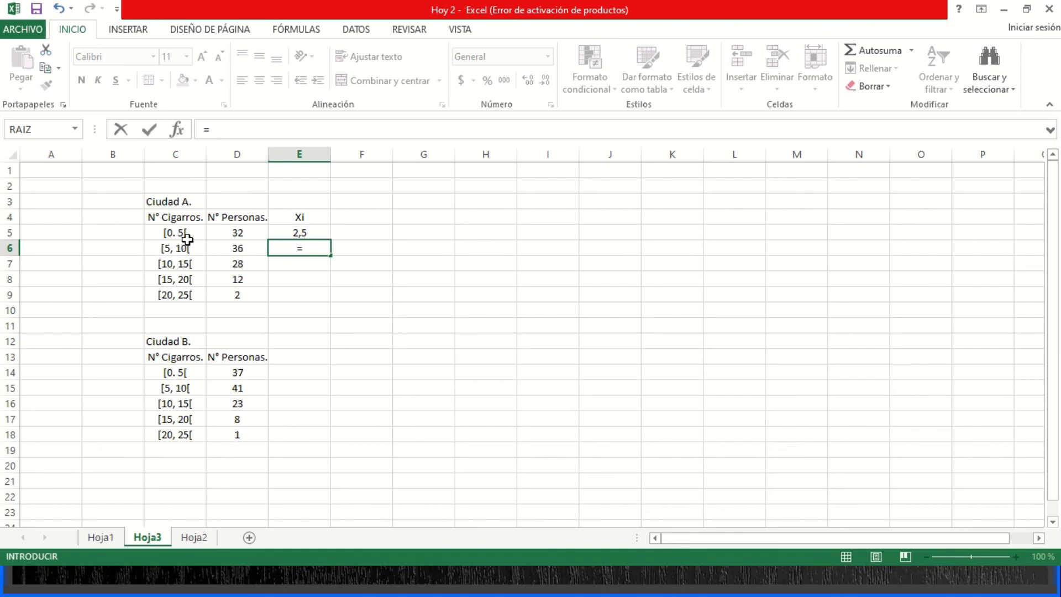
{"action": "type", "text": "5"}
{"action": "key", "text": "Up"}
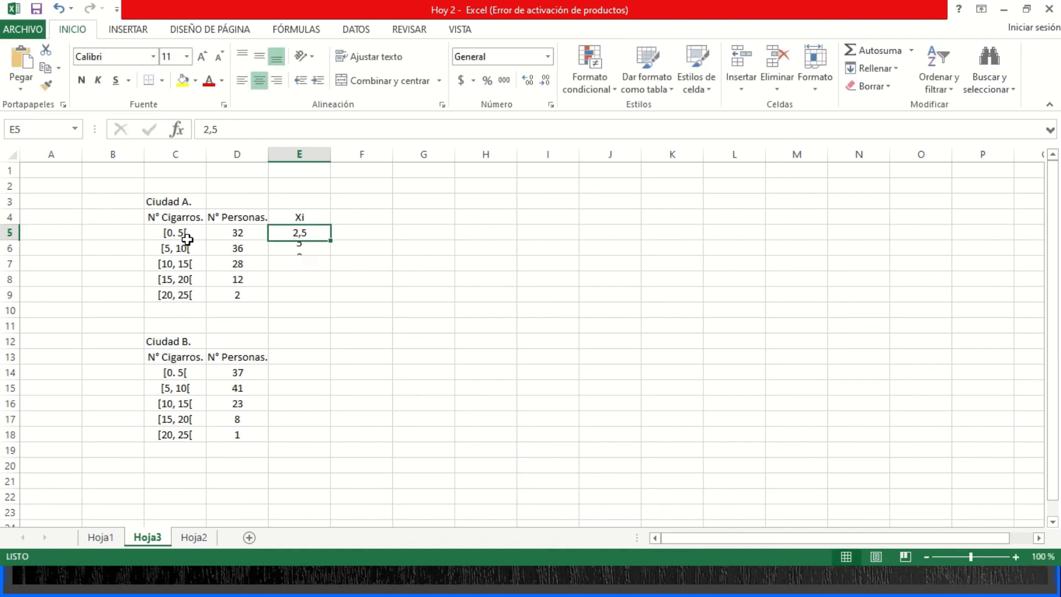
{"action": "key", "text": "Down"}
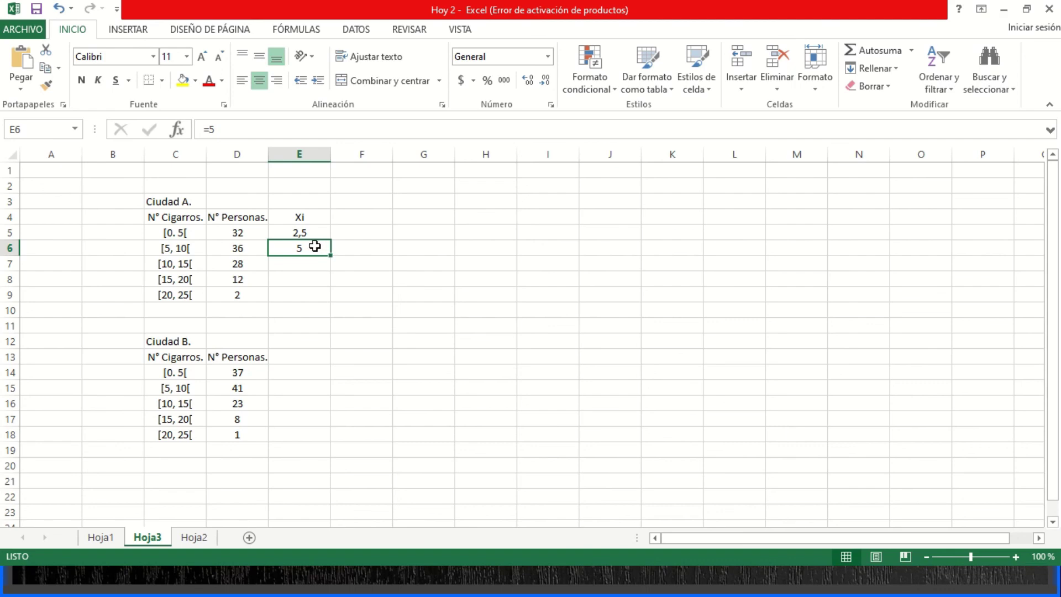
Enter the remaining Ciudad A class marks 7,5, 12,5, 17,5 and 22,5 in cells E6 to E9
{"action": "type", "text": "7,5"}
{"action": "key", "text": "Return"}
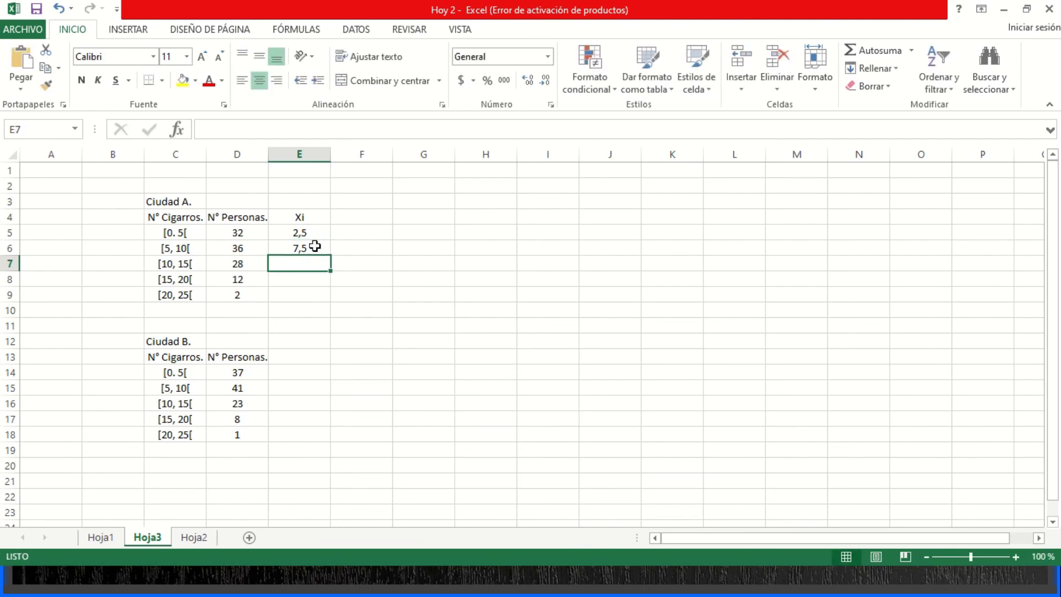
{"action": "type", "text": "12,5"}
{"action": "key", "text": "Return"}
{"action": "type", "text": "1"}
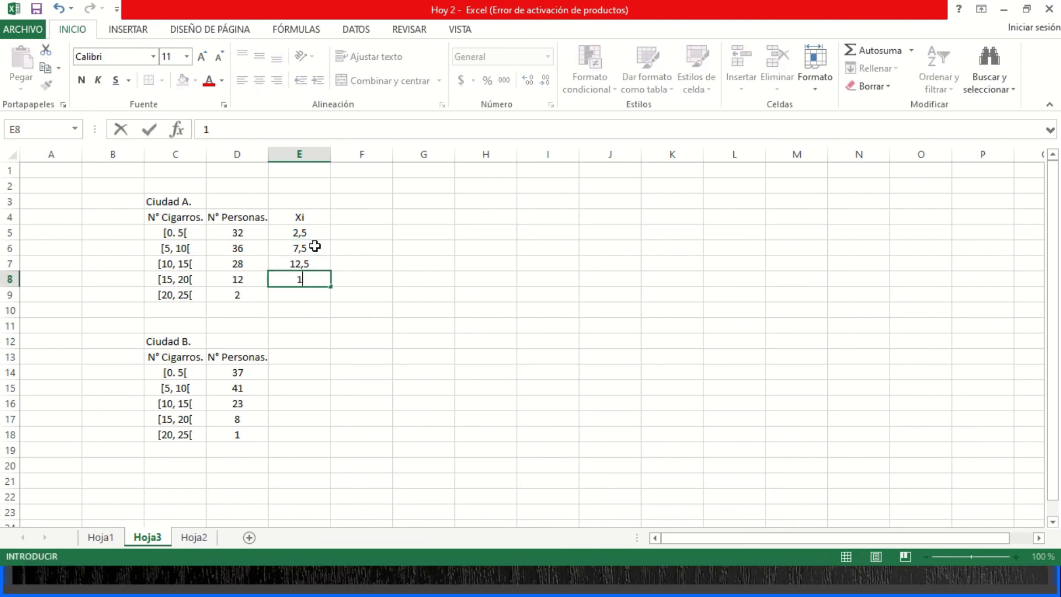
{"action": "type", "text": "7,5"}
{"action": "key", "text": "Return"}
{"action": "type", "text": "2"}
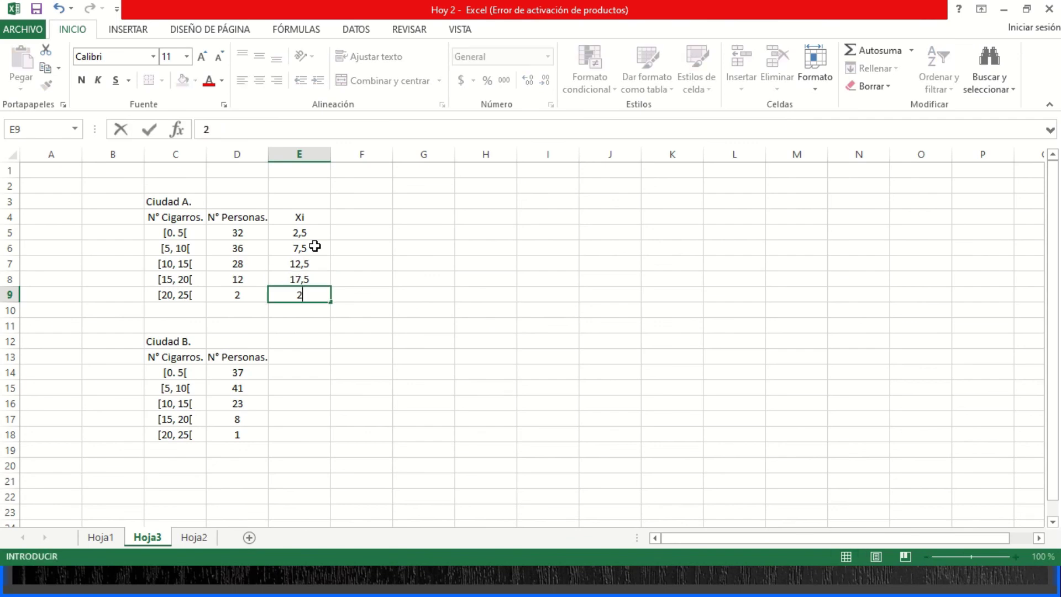
{"action": "type", "text": "2,5"}
{"action": "key", "text": "Return"}
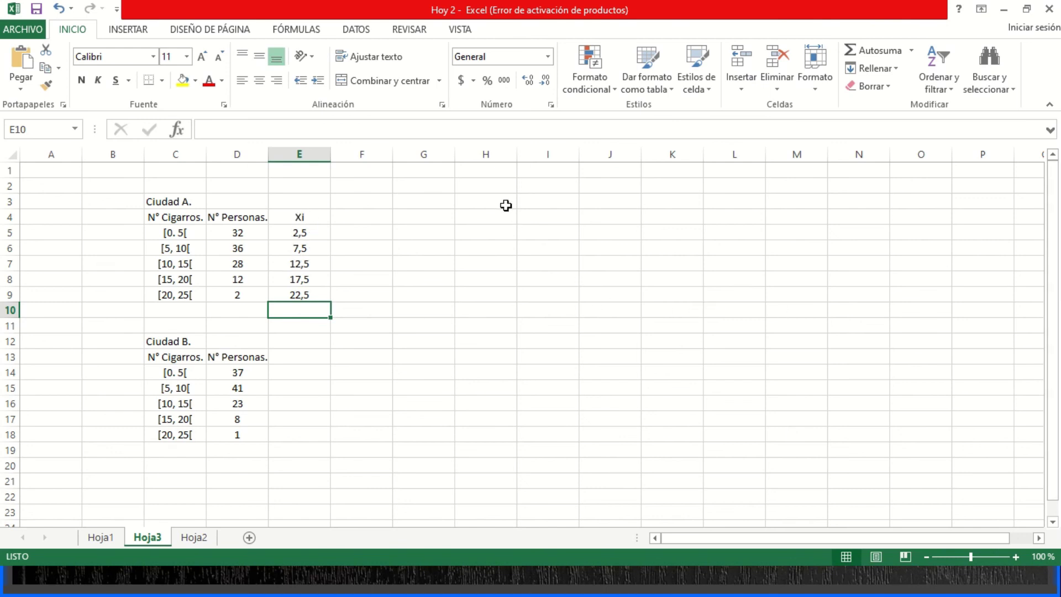
Insert an empty 2-D clustered column chart from a blank cell outside the tables
{"action": "left_click", "coordinate": [535, 236]}
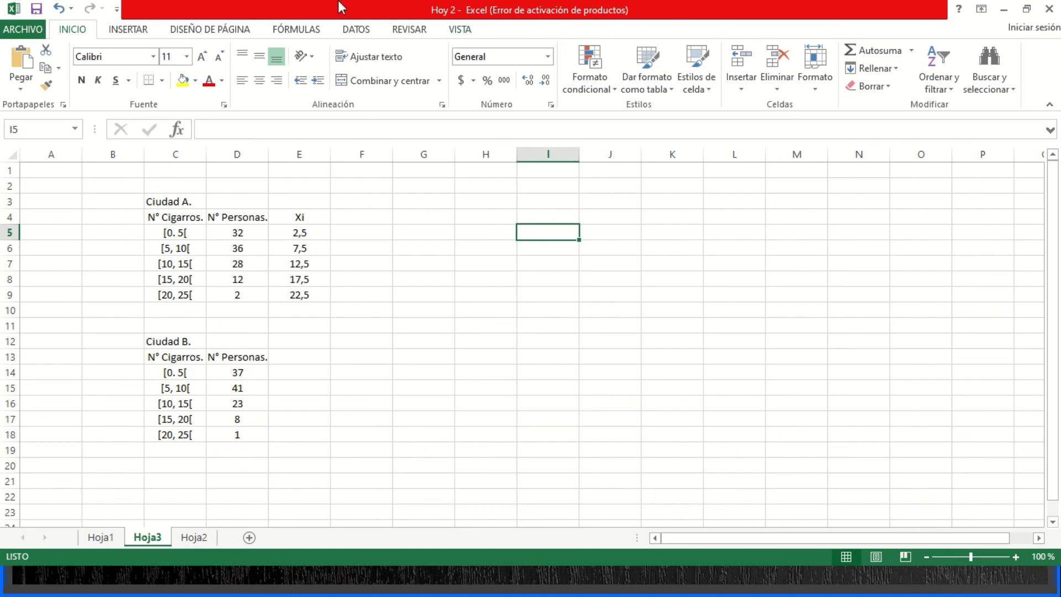
{"action": "left_click", "coordinate": [127, 29]}
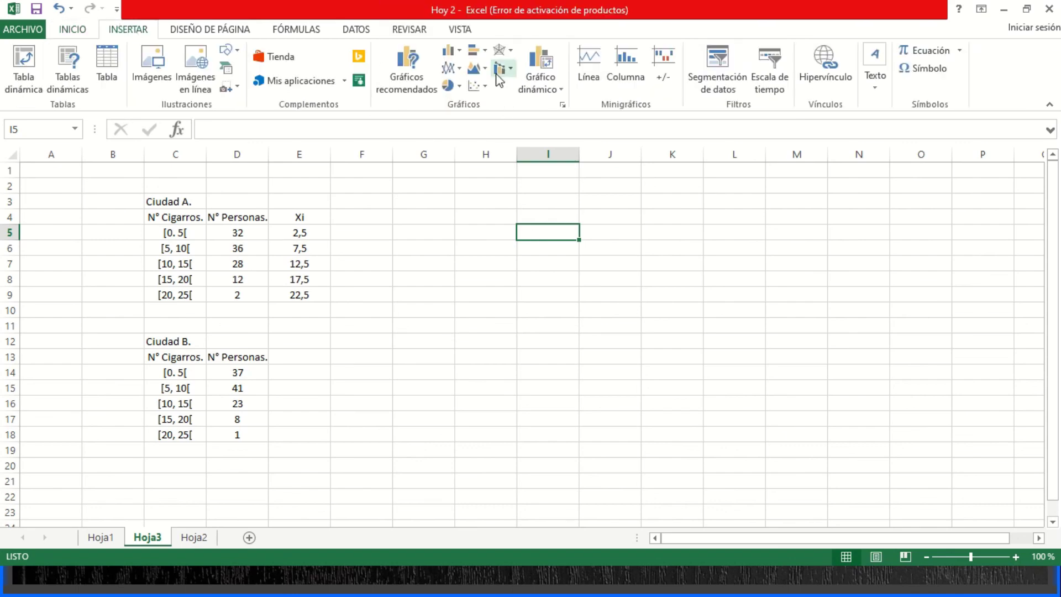
{"action": "left_click", "coordinate": [447, 51]}
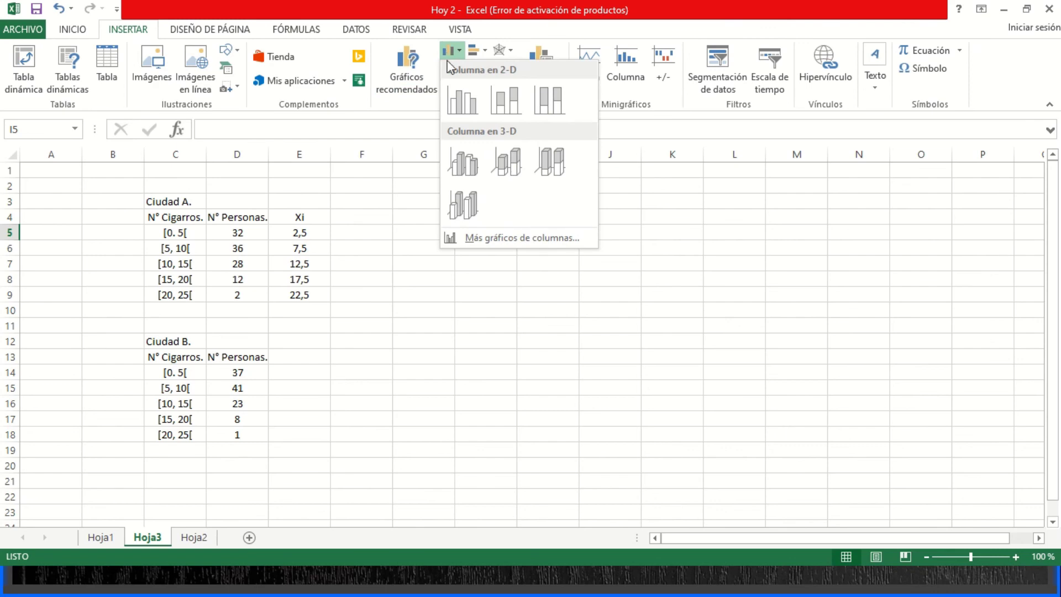
{"action": "left_click", "coordinate": [463, 101]}
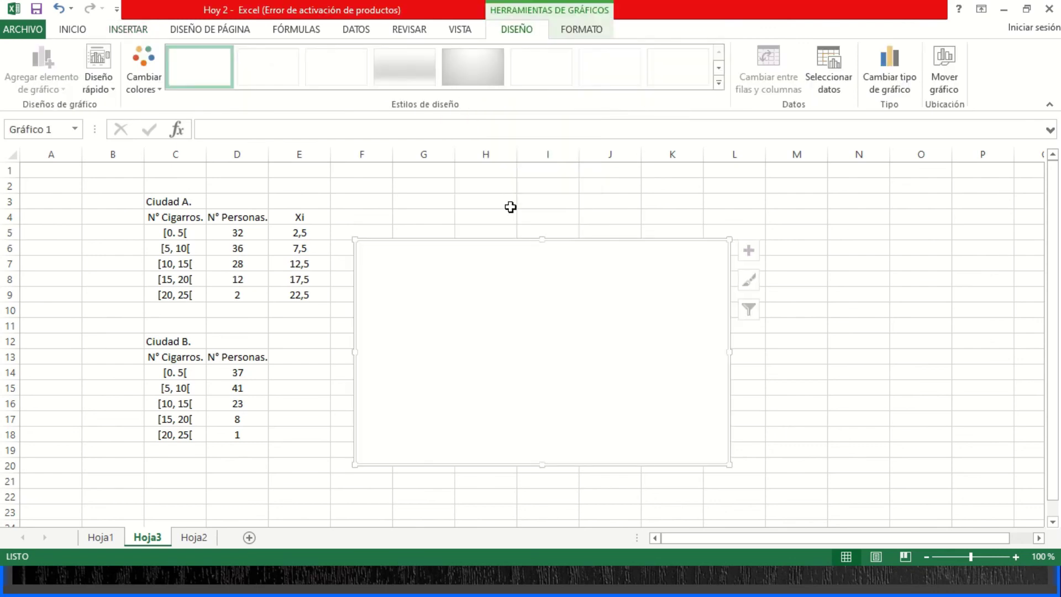
Move the empty chart up beside the tables and enlarge it to cover about F4 to M21
{"action": "mouse_move", "coordinate": [522, 250]}
{"action": "left_mouse_down"}
{"action": "mouse_move", "coordinate": [523, 230]}
{"action": "mouse_move", "coordinate": [561, 225]}
{"action": "left_mouse_up"}
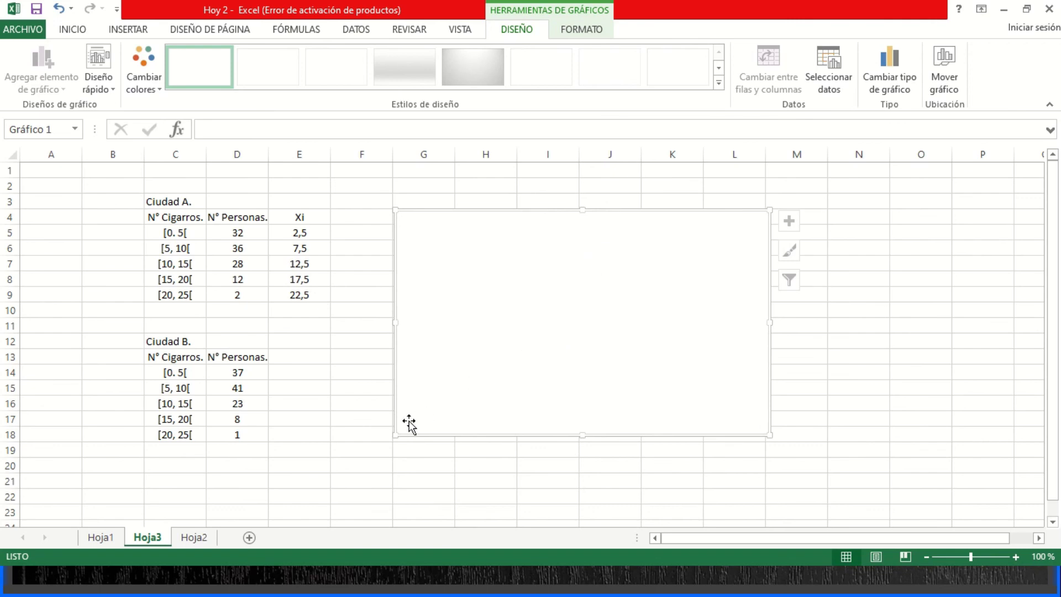
{"action": "left_click_drag", "start_coordinate": [396, 434], "coordinate": [348, 480]}
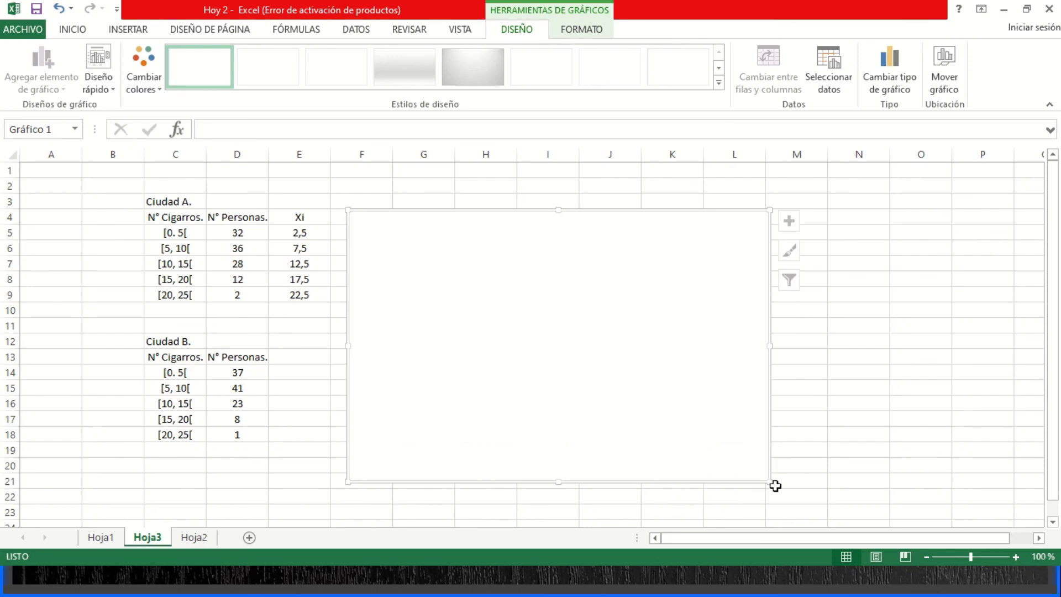
{"action": "left_click_drag", "start_coordinate": [770, 480], "coordinate": [837, 491]}
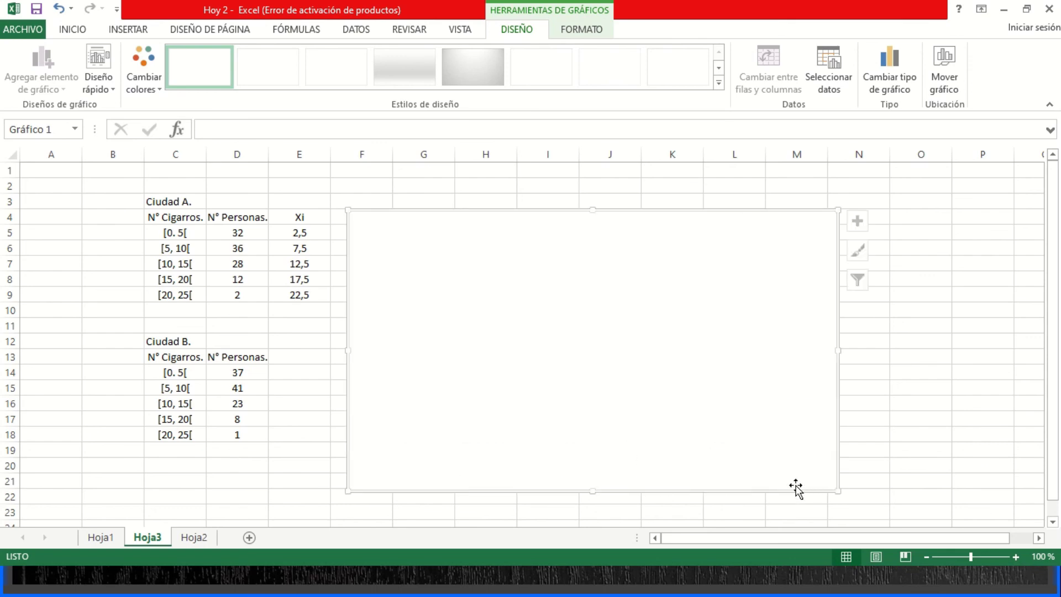
Add a data series to the chart named "histograma de Frecuencias." with the Ciudad A person counts in D5:D9 as its values
{"action": "right_click", "coordinate": [600, 308]}
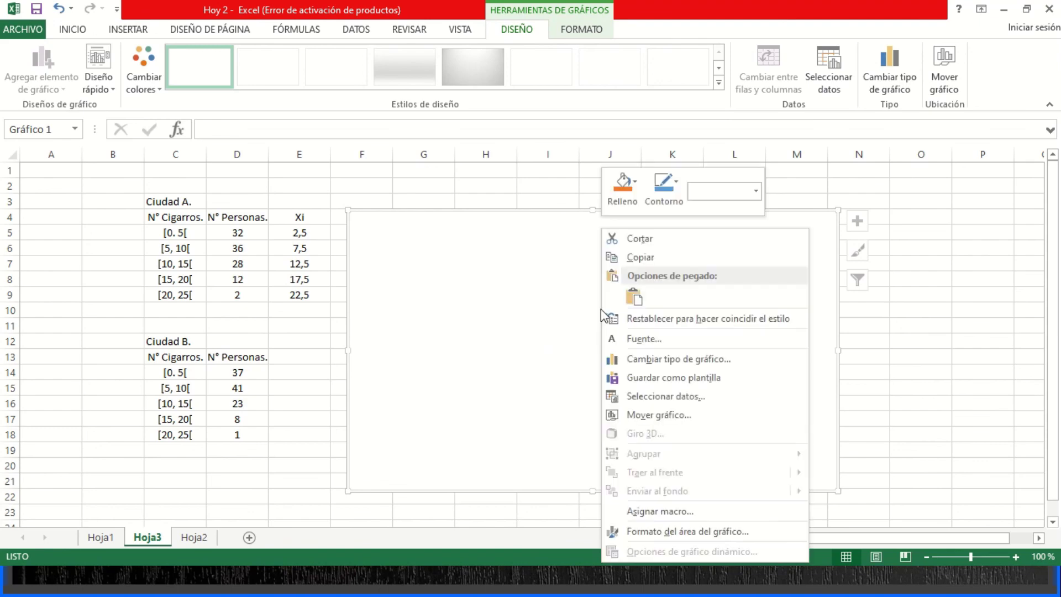
{"action": "left_click", "coordinate": [672, 396]}
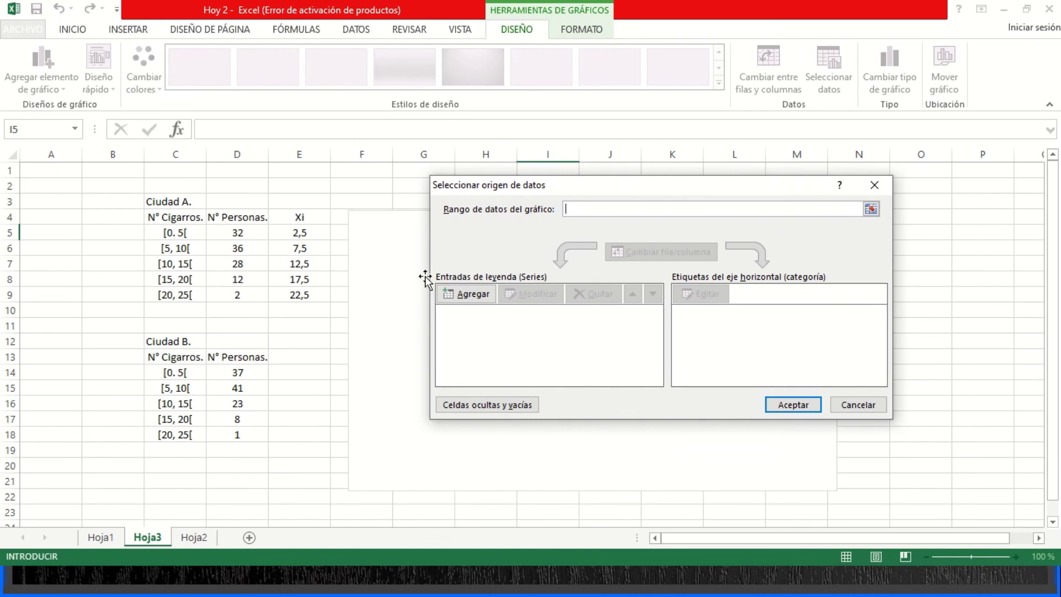
{"action": "left_click", "coordinate": [482, 297]}
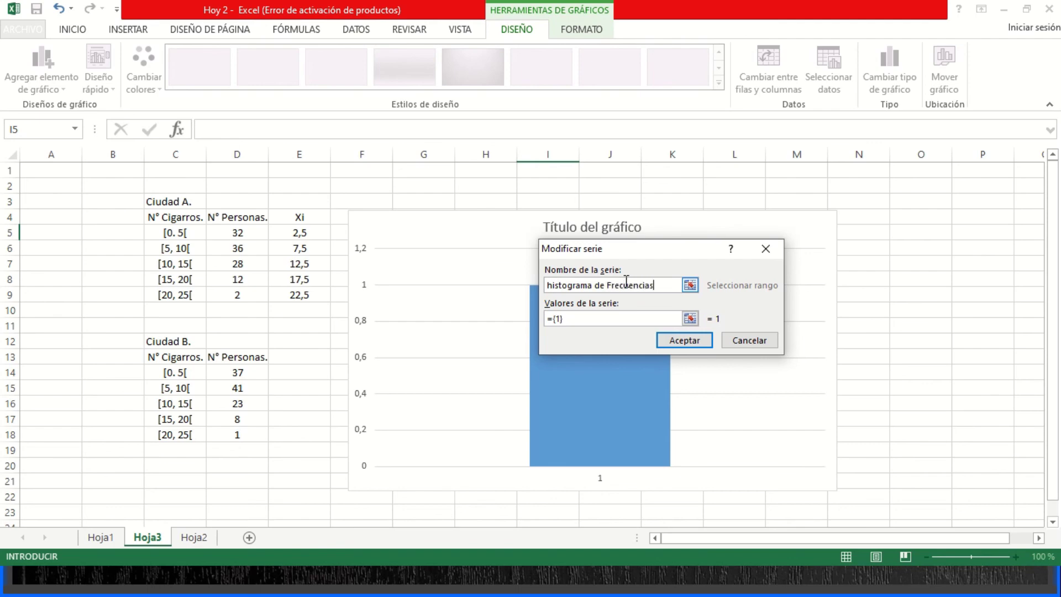
{"action": "left_click", "coordinate": [690, 318]}
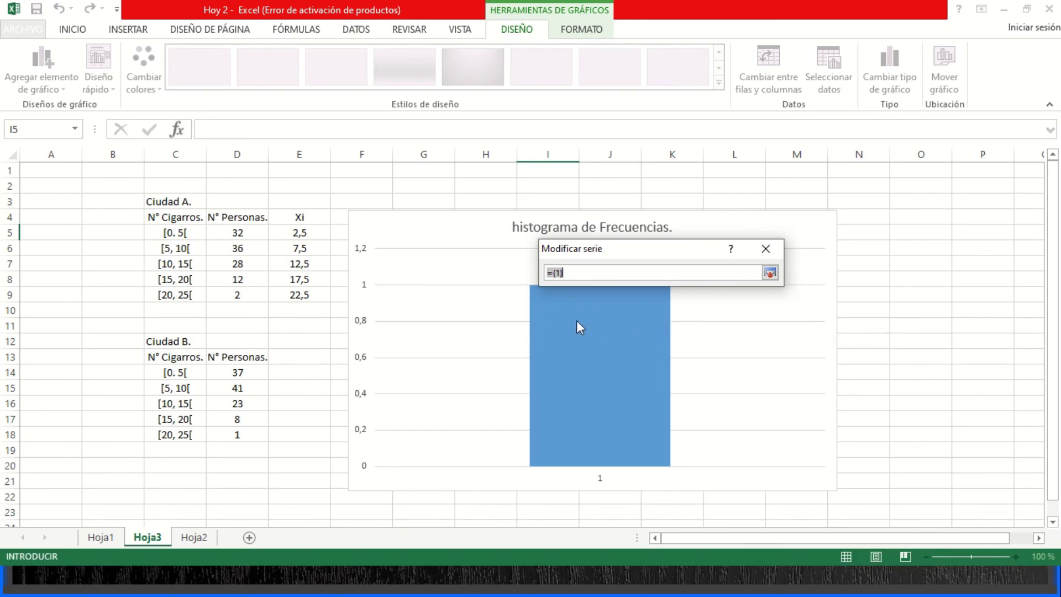
{"action": "left_click", "coordinate": [229, 229]}
{"action": "left_click_drag", "start_coordinate": [229, 228], "coordinate": [231, 293]}
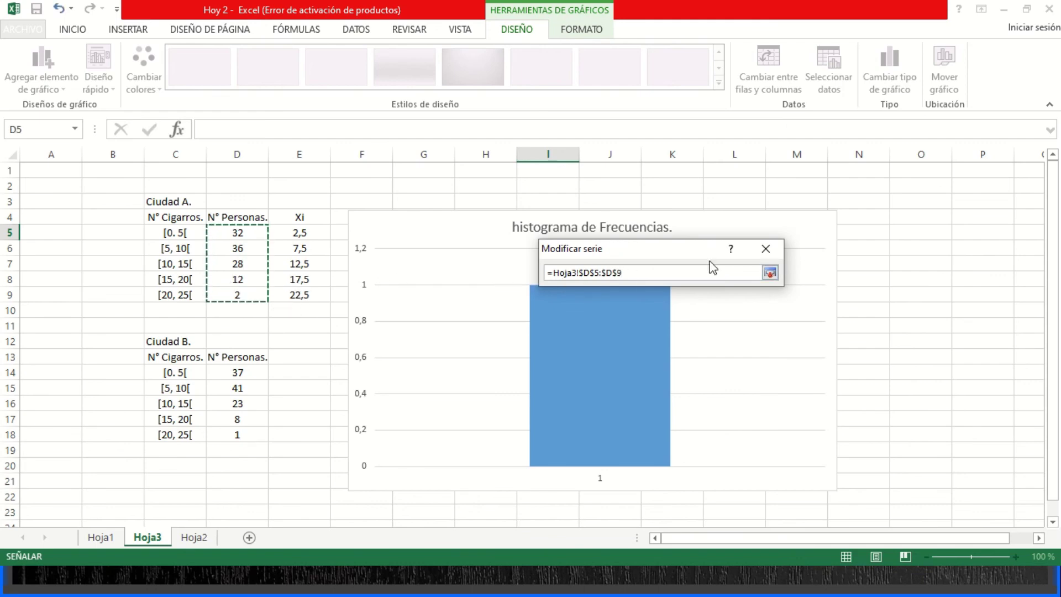
{"action": "left_click", "coordinate": [769, 273]}
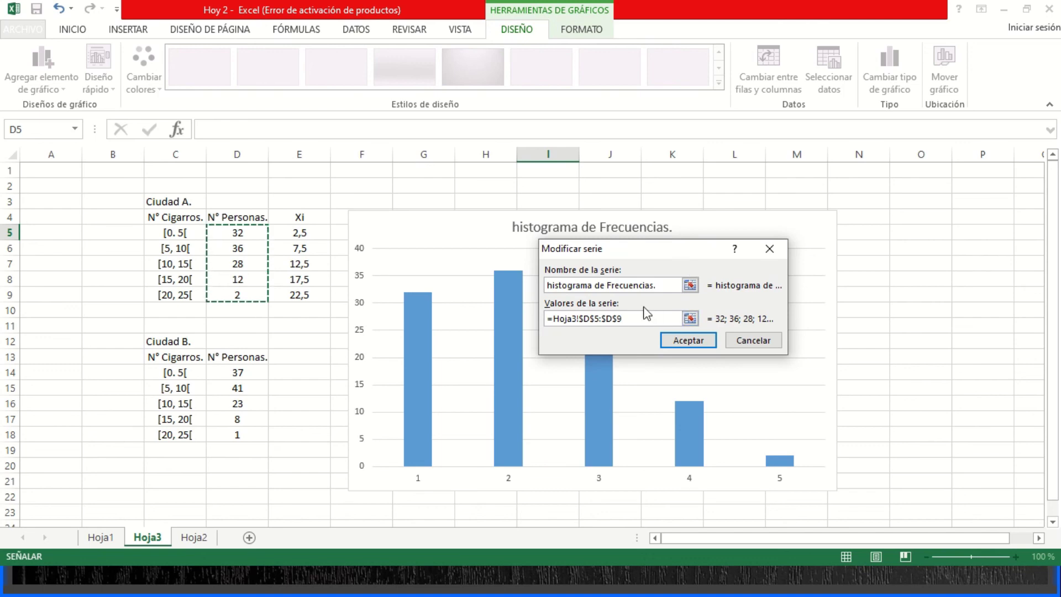
{"action": "left_click", "coordinate": [561, 285]}
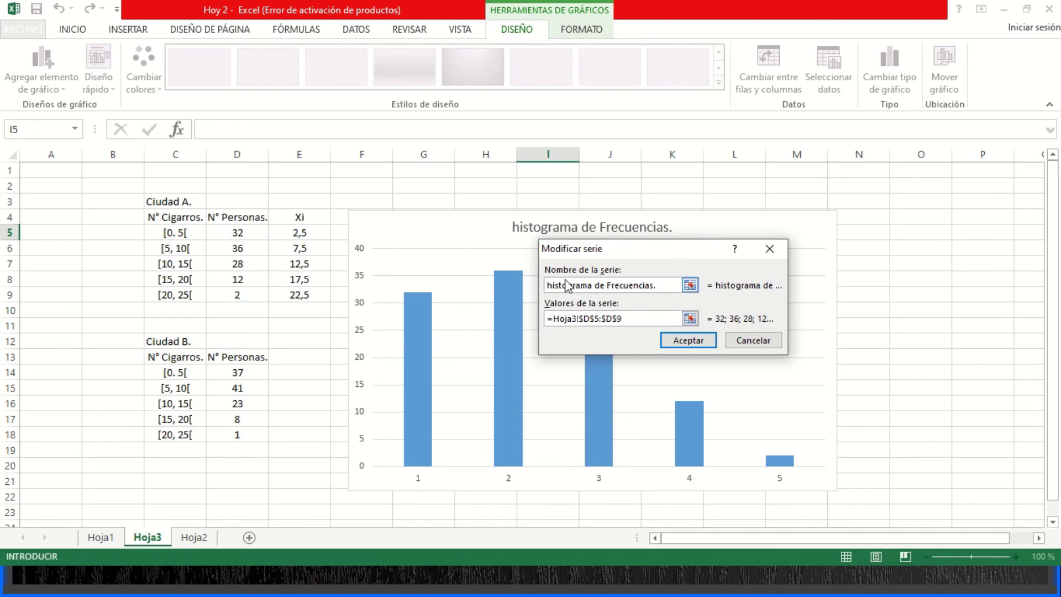
{"action": "type", "text": "+"}
{"action": "key", "text": "Left"}
{"action": "key", "text": "Left"}
{"action": "key", "text": "Left"}
{"action": "key", "text": "Left"}
{"action": "key", "text": "Left"}
{"action": "key", "text": "Left"}
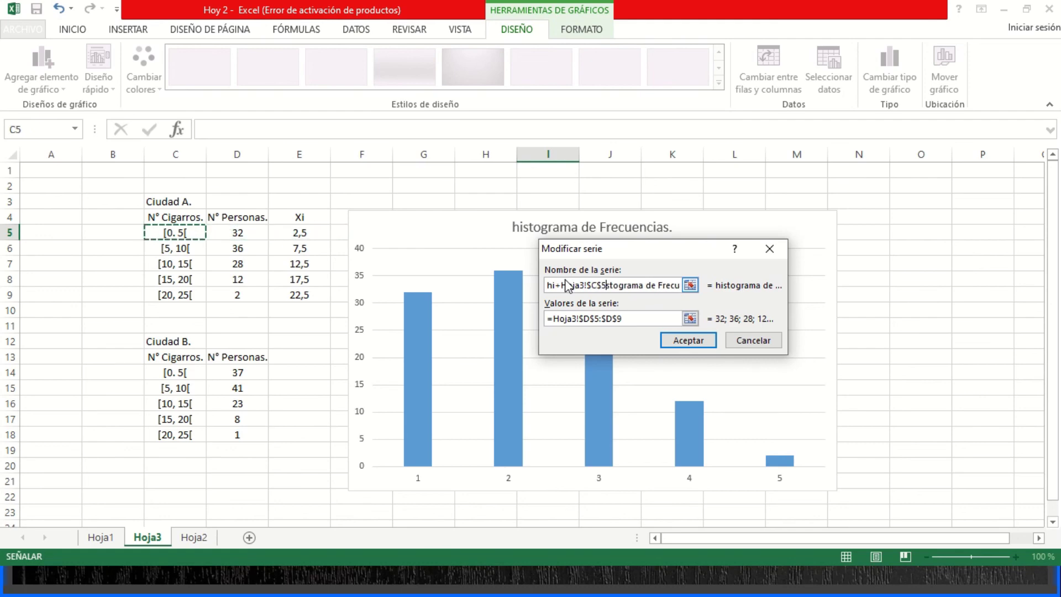
{"action": "left_click", "coordinate": [566, 285]}
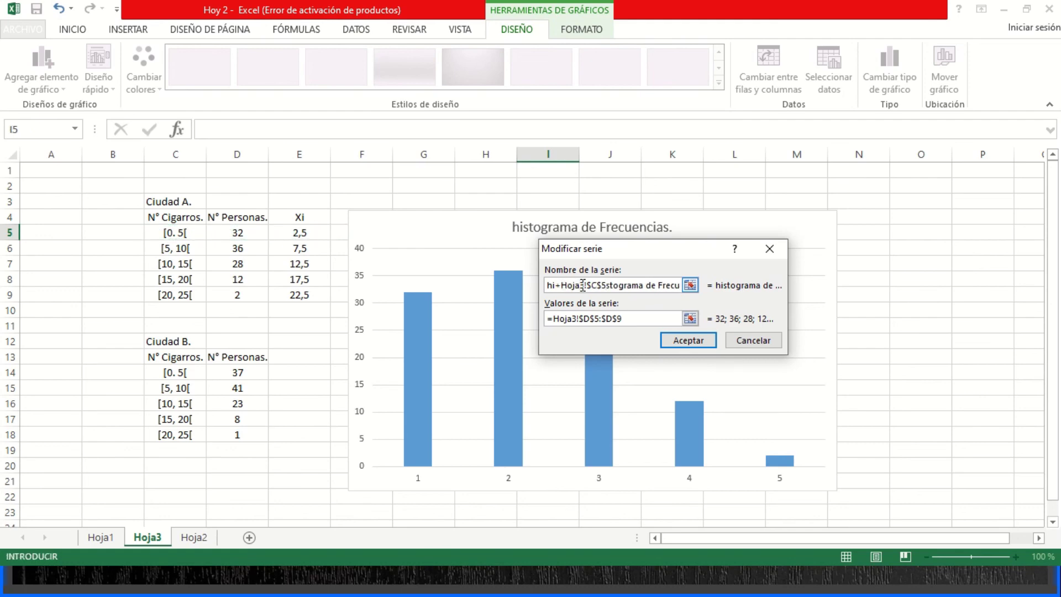
Clear the series name and enter "Histograma de Frecuencias (C.- A.)." in its place
{"action": "double_click", "coordinate": [583, 285]}
{"action": "key", "text": "BackSpace"}
{"action": "key", "text": "BackSpace"}
{"action": "key", "text": "BackSpace"}
{"action": "key", "text": "BackSpace"}
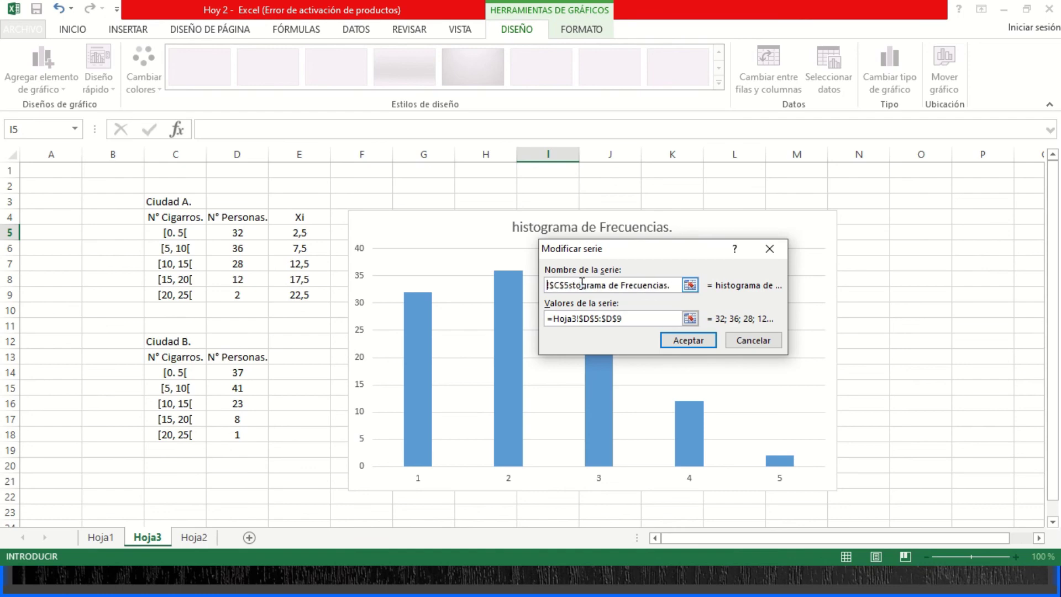
{"action": "key", "text": "BackSpace"}
{"action": "key", "text": "Delete"}
{"action": "key", "text": "Delete"}
{"action": "key", "text": "Delete"}
{"action": "key", "text": "Delete"}
{"action": "key", "text": "Delete"}
{"action": "key", "text": "Delete"}
{"action": "key", "text": "Delete"}
{"action": "key", "text": "Delete"}
{"action": "key", "text": "Delete"}
{"action": "key", "text": "Delete"}
{"action": "key", "text": "Delete"}
{"action": "key", "text": "Delete"}
{"action": "key", "text": "Delete"}
{"action": "key", "text": "Delete"}
{"action": "key", "text": "Delete"}
{"action": "key", "text": "Delete"}
{"action": "key", "text": "Delete"}
{"action": "key", "text": "Delete"}
{"action": "key", "text": "Delete"}
{"action": "key", "text": "Delete"}
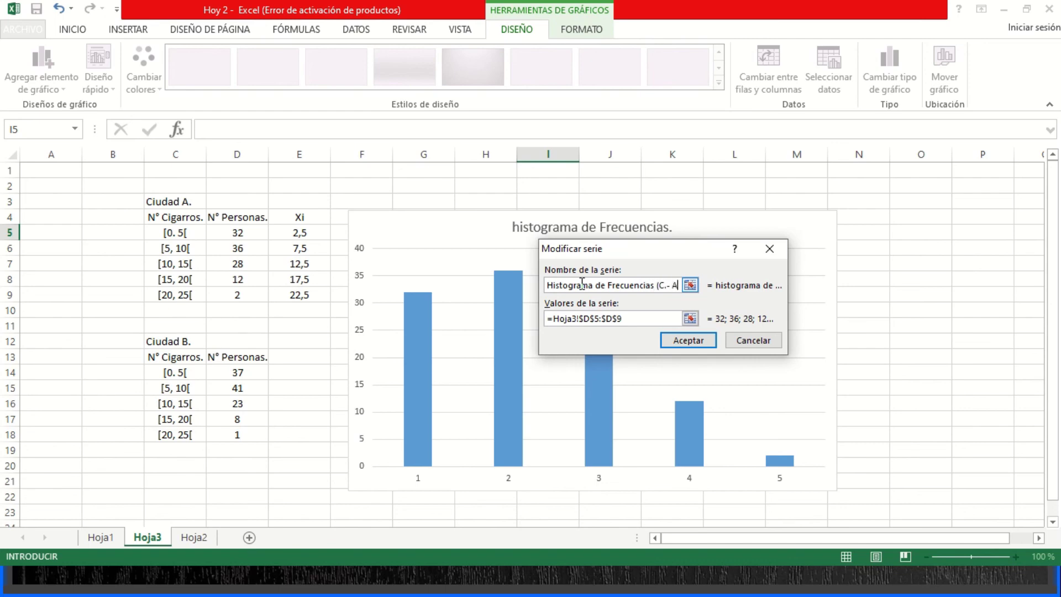
{"action": "type", "text": ")"}
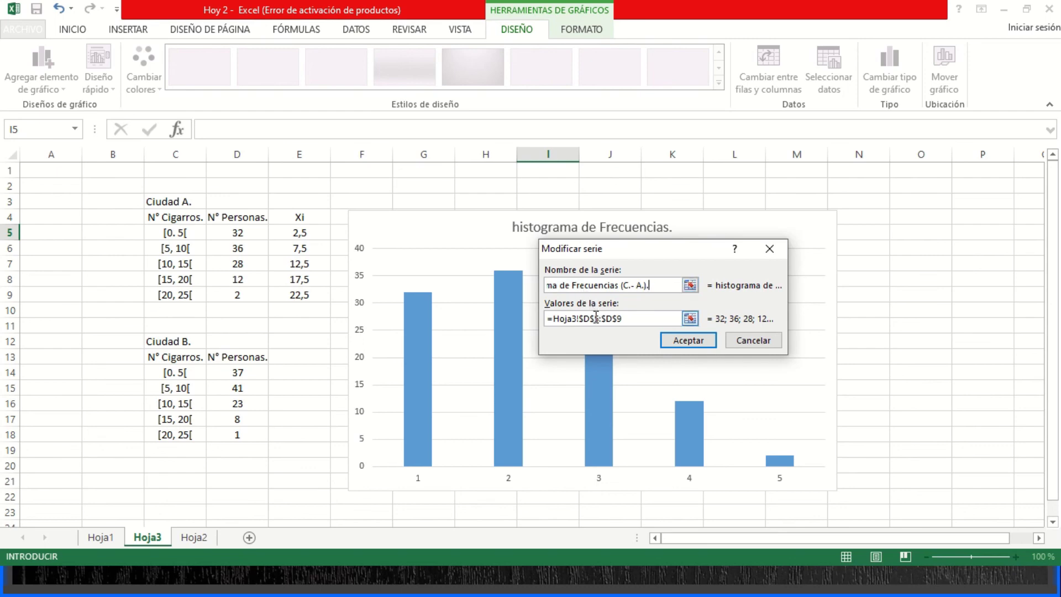
{"action": "type", "text": "."}
{"action": "key", "text": "Left"}
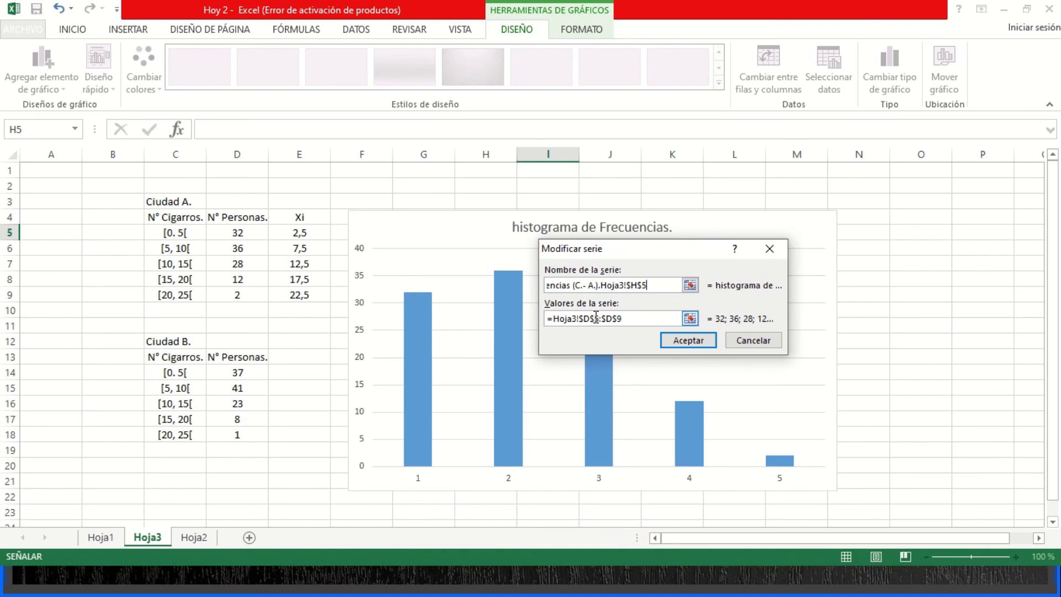
{"action": "key", "text": "ctrl+z"}
{"action": "key", "text": "BackSpace"}
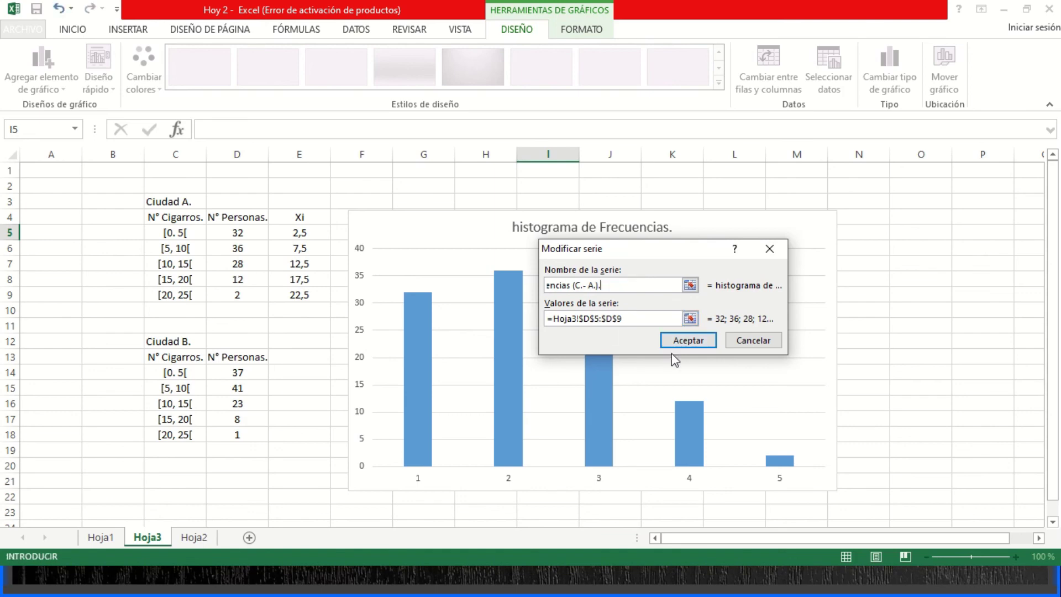
{"action": "key", "text": "Left"}
{"action": "key", "text": "Left"}
{"action": "key", "text": "Left"}
{"action": "key", "text": "Left"}
{"action": "key", "text": "Left"}
{"action": "key", "text": "Left"}
{"action": "key", "text": "Left"}
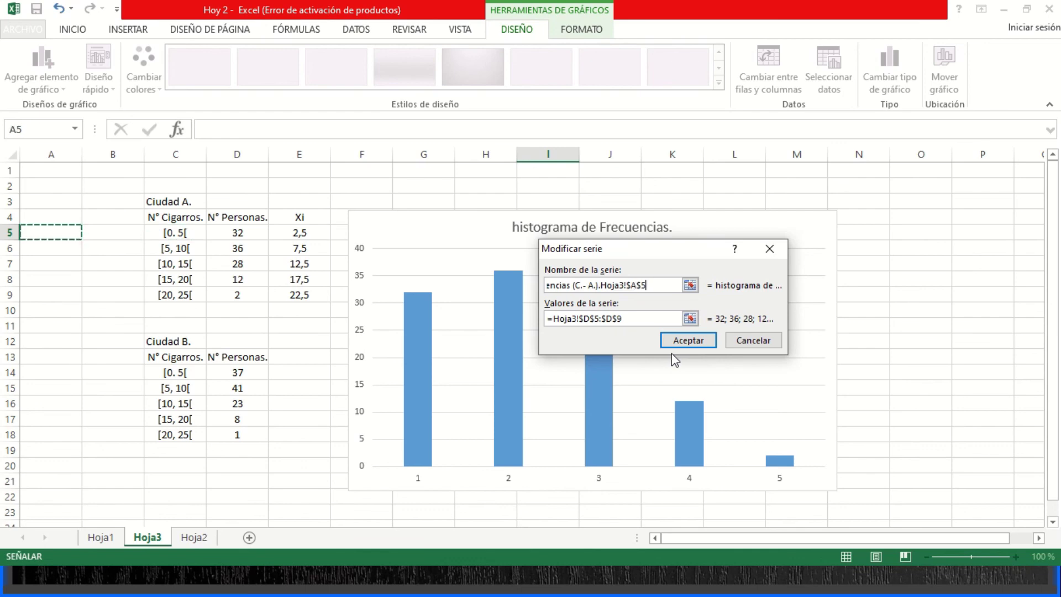
Replace the whole series name with "Histograma de Frecuenicas (C.A.)." and accept the series changes
{"action": "key", "text": "BackSpace"}
{"action": "key", "text": "BackSpace"}
{"action": "key", "text": "BackSpace"}
{"action": "key", "text": "BackSpace"}
{"action": "key", "text": "BackSpace"}
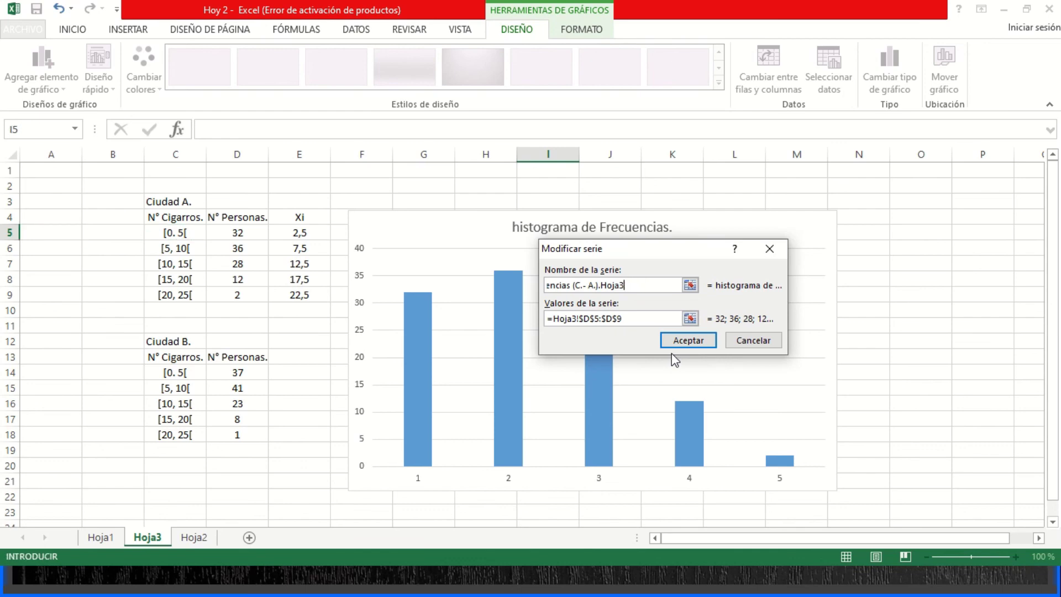
{"action": "key", "text": "BackSpace"}
{"action": "key", "text": "BackSpace"}
{"action": "key", "text": "BackSpace"}
{"action": "key", "text": "BackSpace"}
{"action": "key", "text": "BackSpace"}
{"action": "key", "text": "BackSpace"}
{"action": "key", "text": "BackSpace"}
{"action": "key", "text": "BackSpace"}
{"action": "key", "text": "BackSpace"}
{"action": "key", "text": "BackSpace"}
{"action": "key", "text": "BackSpace"}
{"action": "key", "text": "BackSpace"}
{"action": "key", "text": "BackSpace"}
{"action": "key", "text": "BackSpace"}
{"action": "key", "text": "BackSpace"}
{"action": "key", "text": "BackSpace"}
{"action": "key", "text": "BackSpace"}
{"action": "key", "text": "BackSpace"}
{"action": "key", "text": "BackSpace"}
{"action": "key", "text": "BackSpace"}
{"action": "key", "text": "BackSpace"}
{"action": "key", "text": "BackSpace"}
{"action": "key", "text": "BackSpace"}
{"action": "key", "text": "BackSpace"}
{"action": "key", "text": "BackSpace"}
{"action": "key", "text": "BackSpace"}
{"action": "key", "text": "BackSpace"}
{"action": "key", "text": "BackSpace"}
{"action": "key", "text": "BackSpace"}
{"action": "key", "text": "BackSpace"}
{"action": "key", "text": "BackSpace"}
{"action": "key", "text": "BackSpace"}
{"action": "key", "text": "BackSpace"}
{"action": "key", "text": "BackSpace"}
{"action": "key", "text": "BackSpace"}
{"action": "type", "text": "Histograma de Frecuenicas (C"}
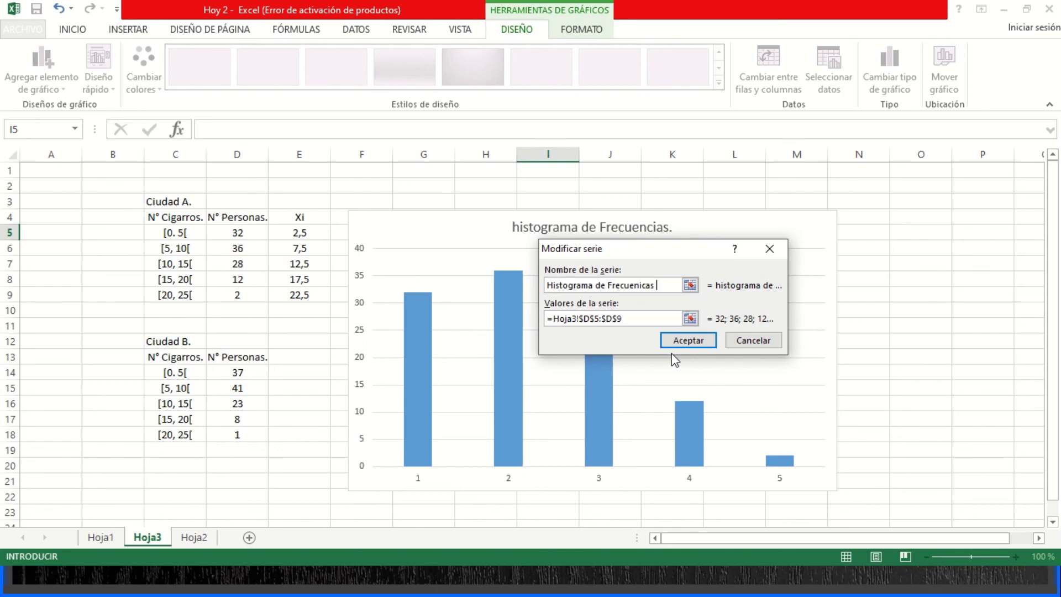
{"action": "type", "text": ".A.)."}
{"action": "left_click", "coordinate": [701, 342]}
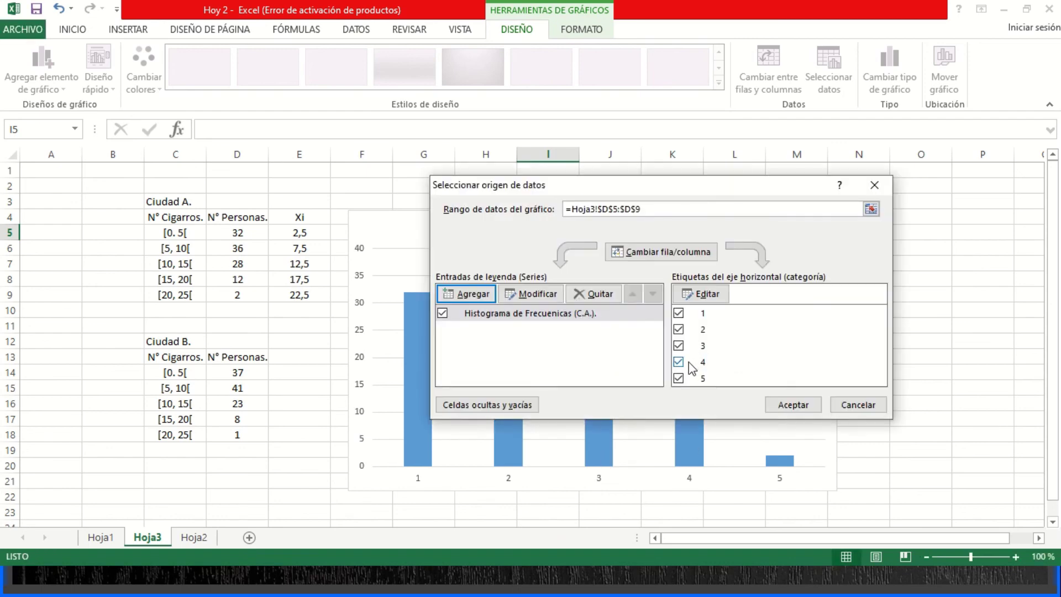
Set the chart's horizontal axis labels to the Ciudad A class marks in E5:E9 and apply the data source
{"action": "left_click", "coordinate": [720, 297]}
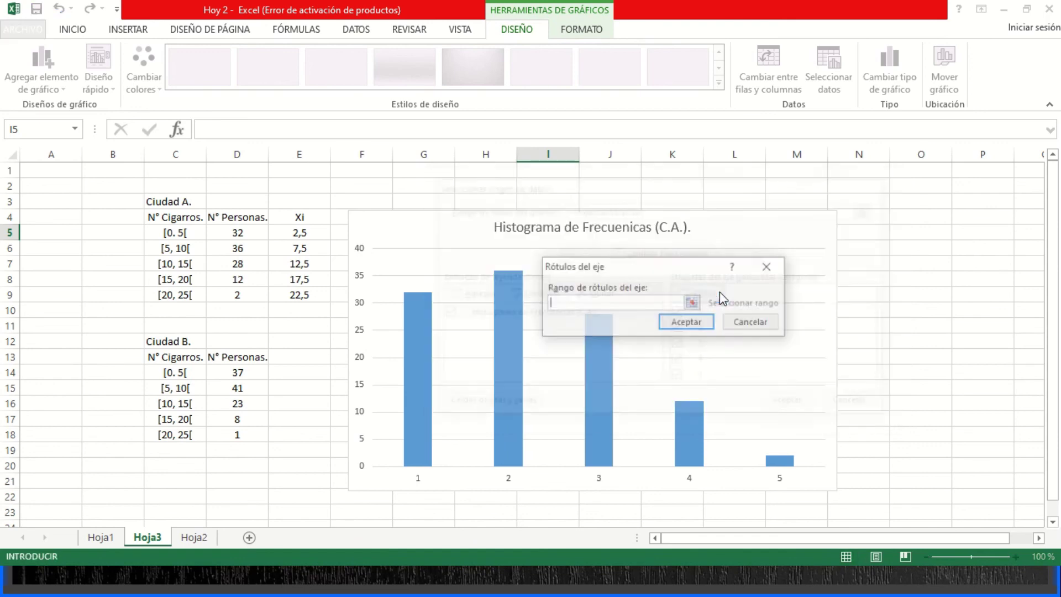
{"action": "left_click", "coordinate": [692, 303]}
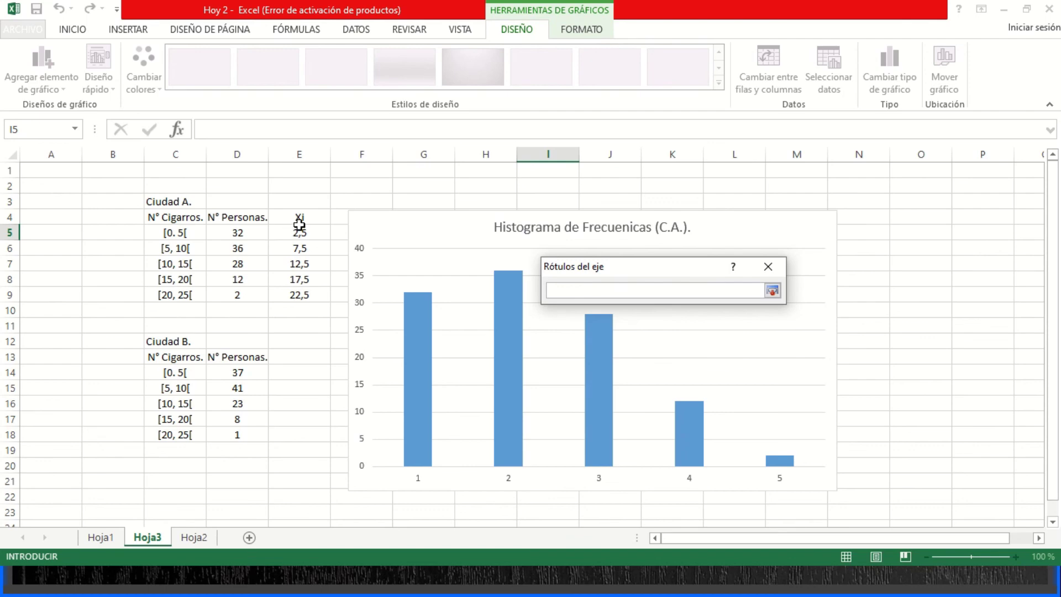
{"action": "left_click_drag", "start_coordinate": [296, 234], "coordinate": [293, 287]}
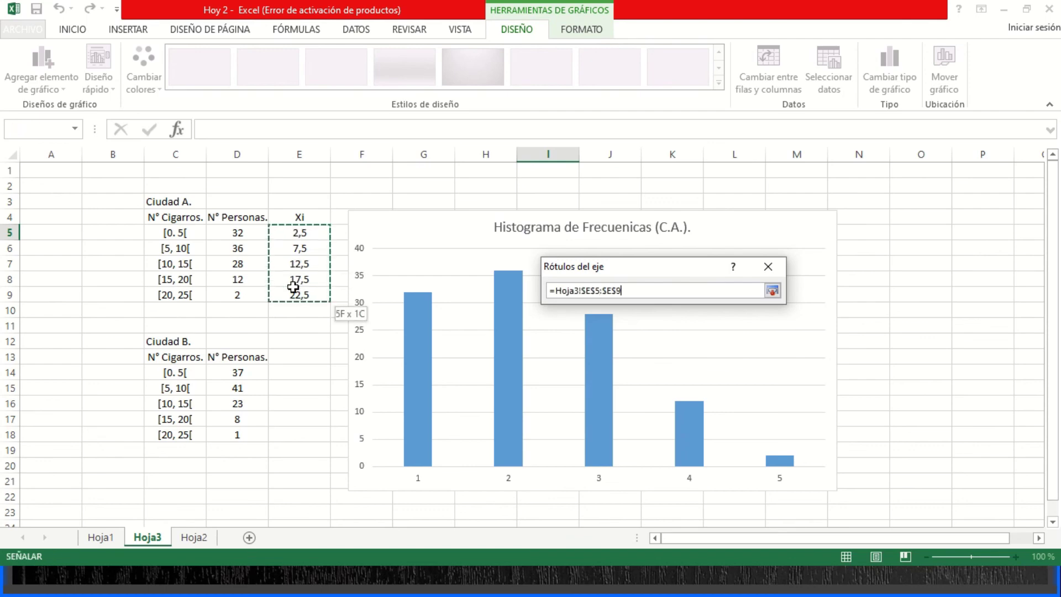
{"action": "left_click", "coordinate": [772, 290]}
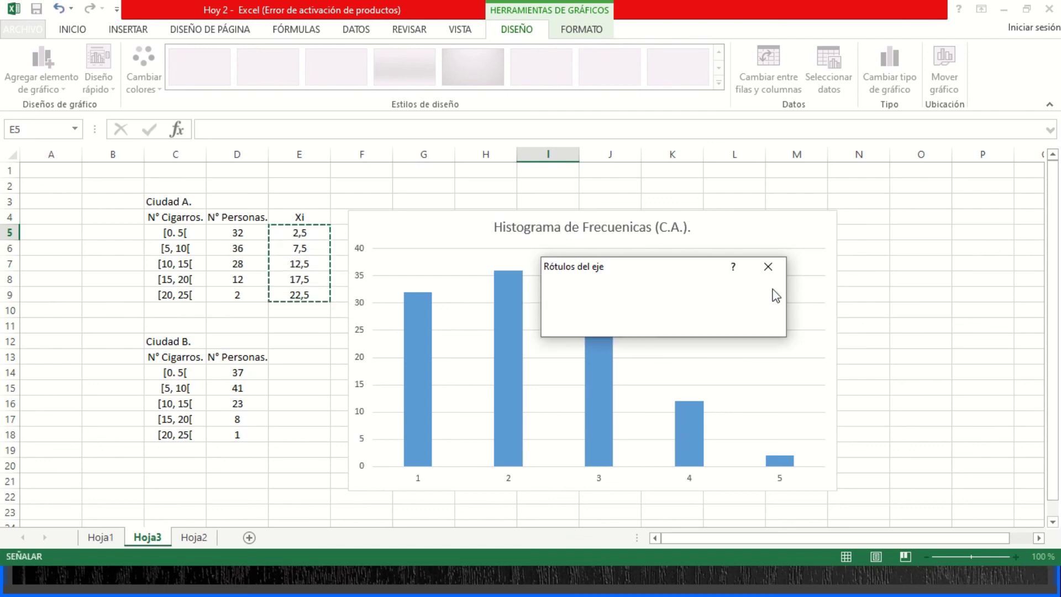
{"action": "left_click", "coordinate": [695, 325]}
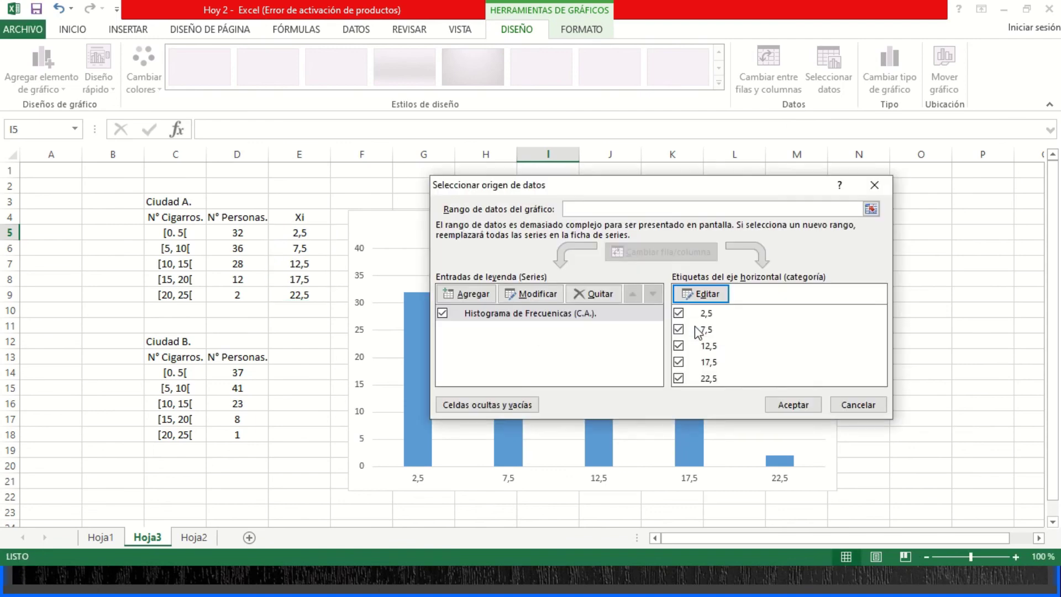
{"action": "left_click", "coordinate": [784, 404]}
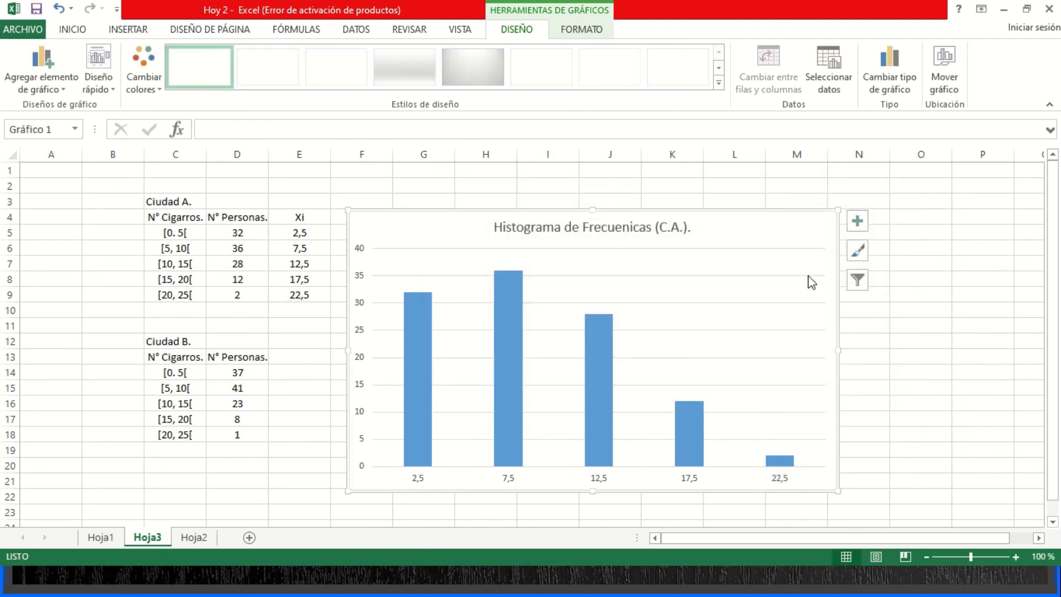
Add axis titles and data labels to the Ciudad A histogram
{"action": "left_click", "coordinate": [856, 222]}
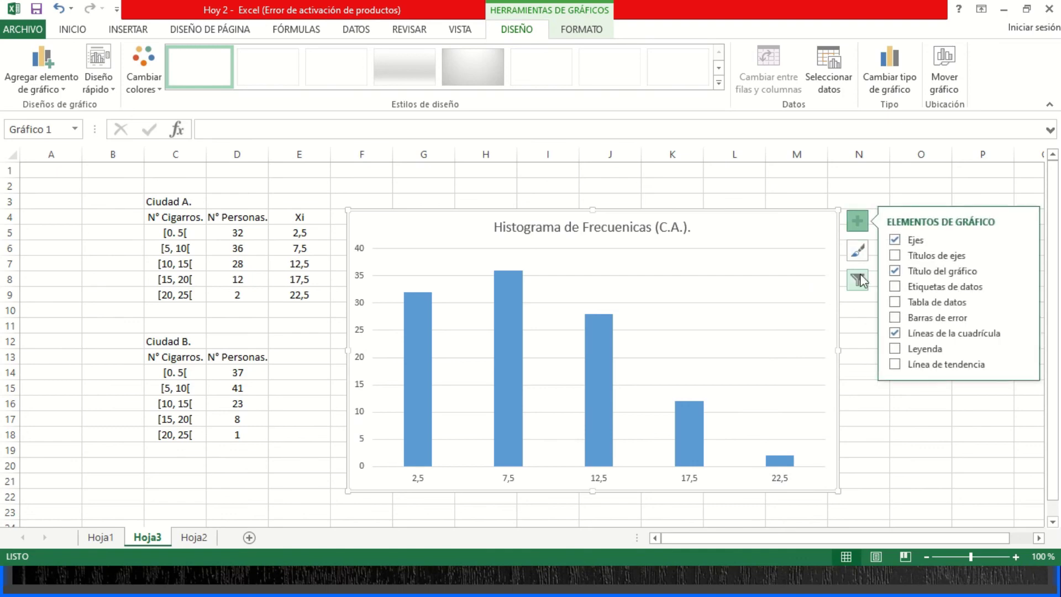
{"action": "left_click", "coordinate": [895, 255]}
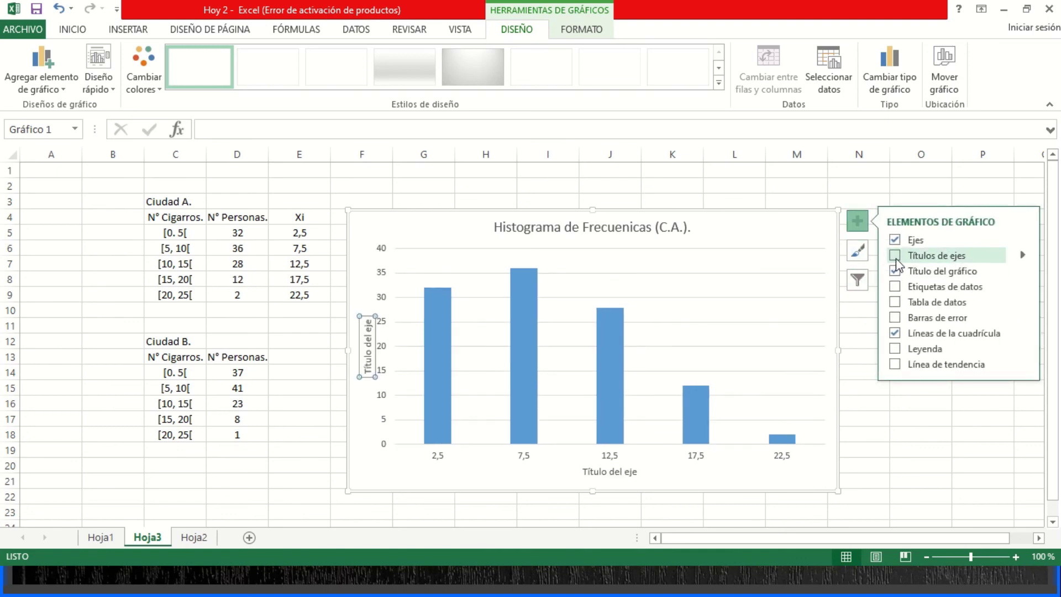
{"action": "left_click", "coordinate": [896, 286]}
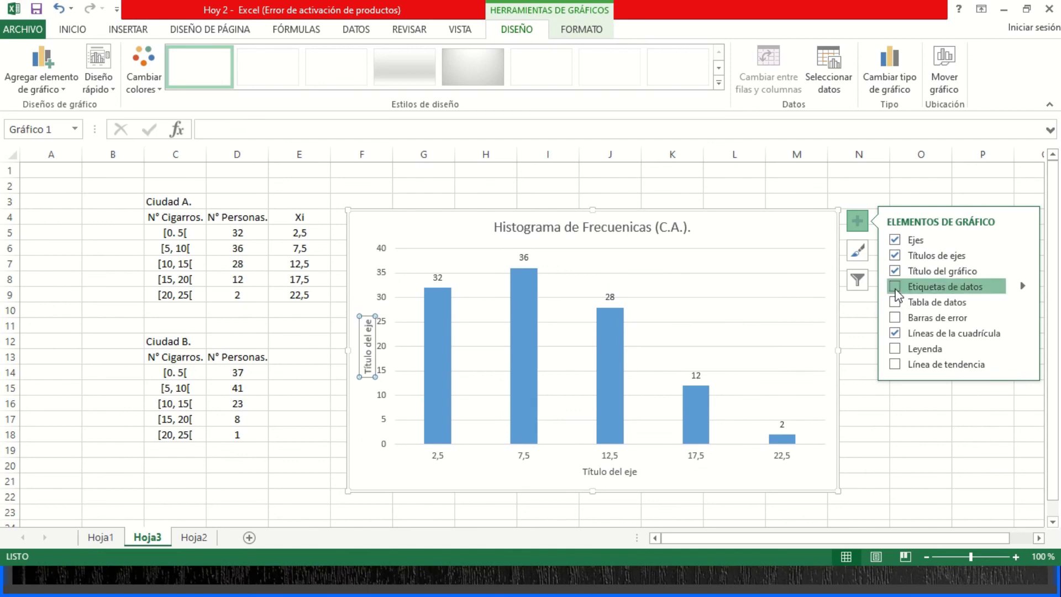
{"action": "left_click", "coordinate": [857, 221]}
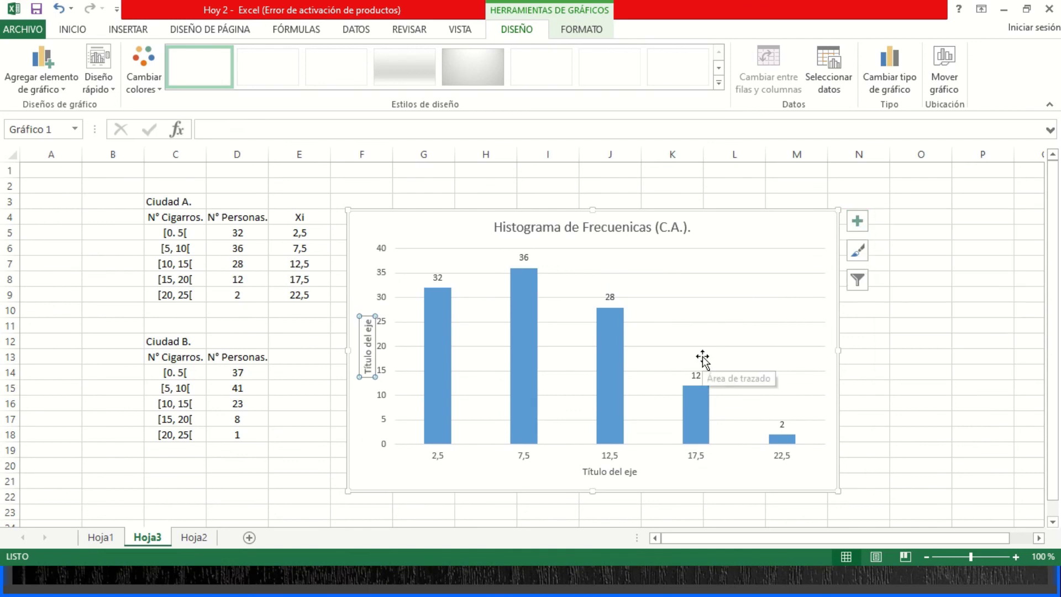
{"action": "left_click", "coordinate": [606, 472]}
{"action": "double_click", "coordinate": [606, 473]}
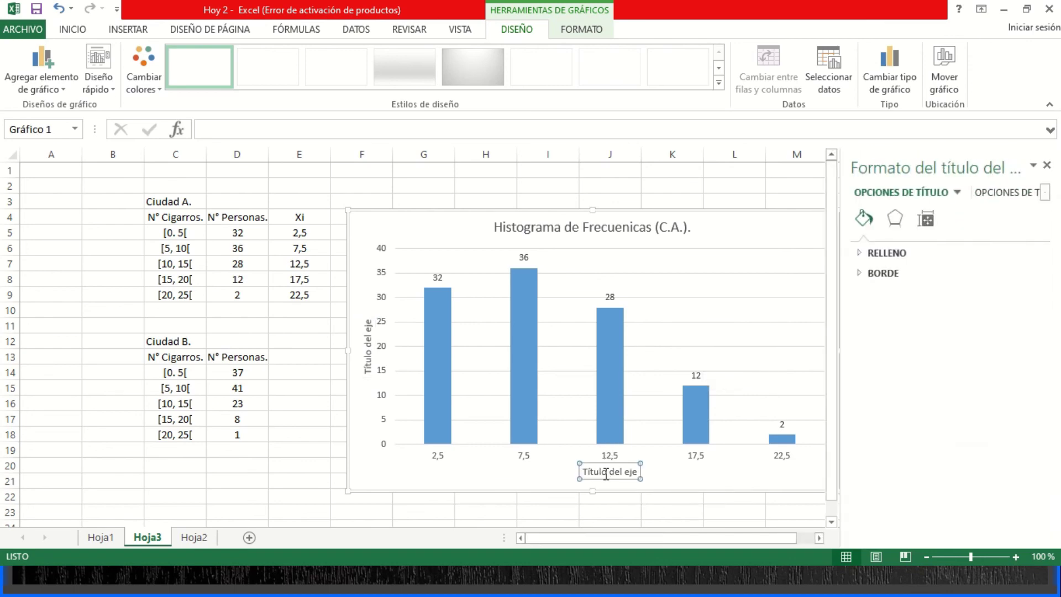
{"action": "key", "text": "Delete"}
{"action": "key", "text": "Delete"}
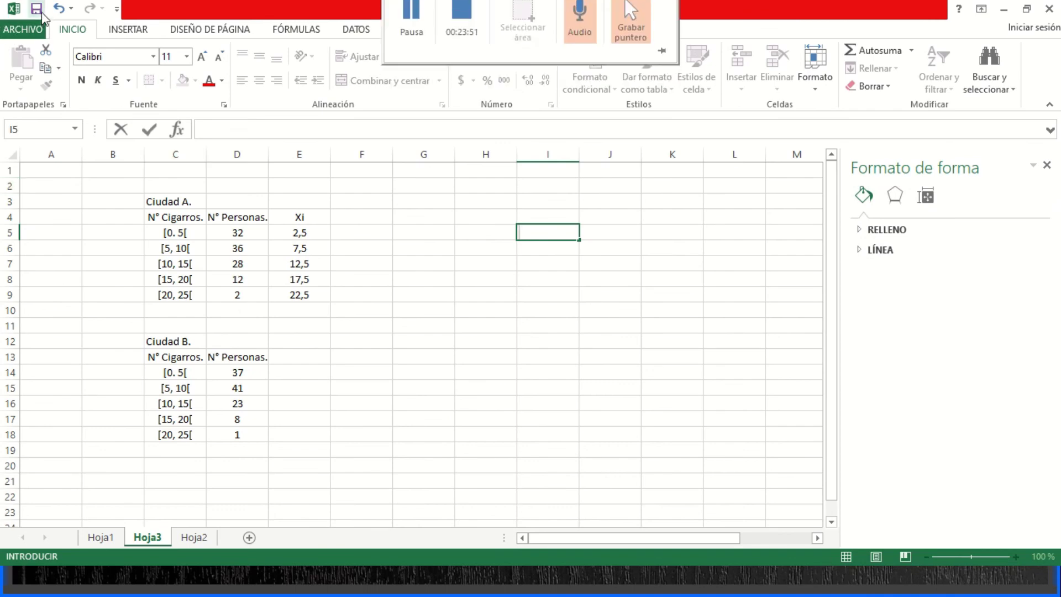
{"action": "left_click", "coordinate": [59, 9]}
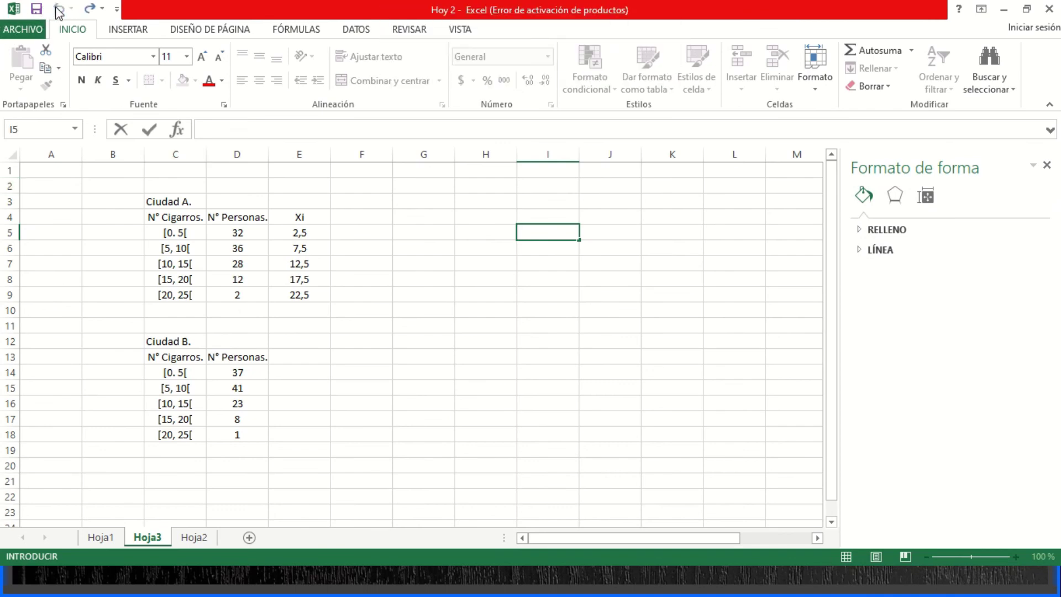
{"action": "left_click", "coordinate": [58, 9]}
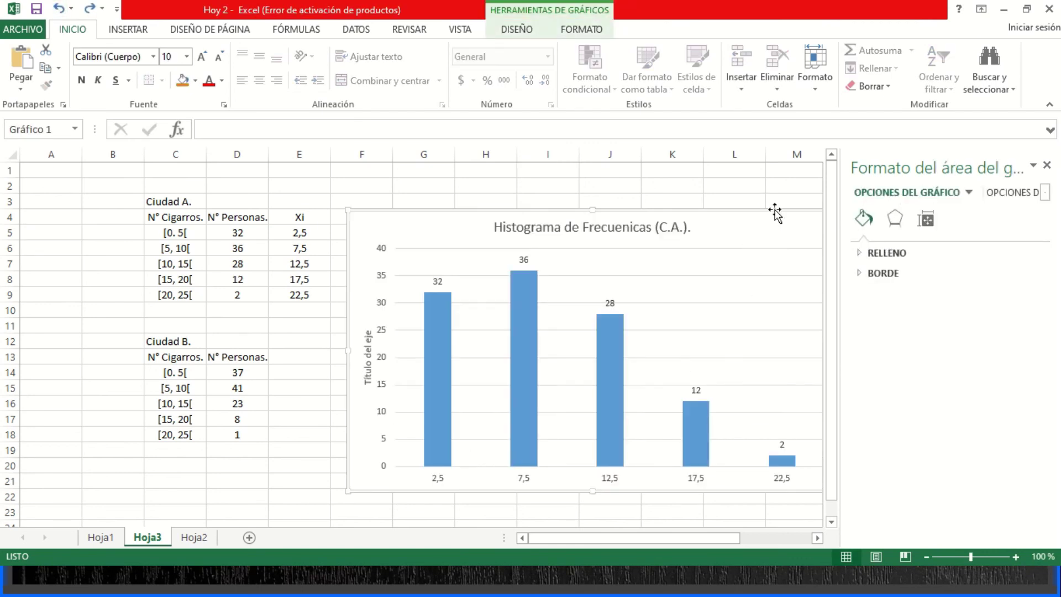
Close the formatting pane and switch the chart's axis titles off and on again to restore the horizontal one
{"action": "left_click", "coordinate": [1047, 165]}
{"action": "left_click", "coordinate": [857, 222]}
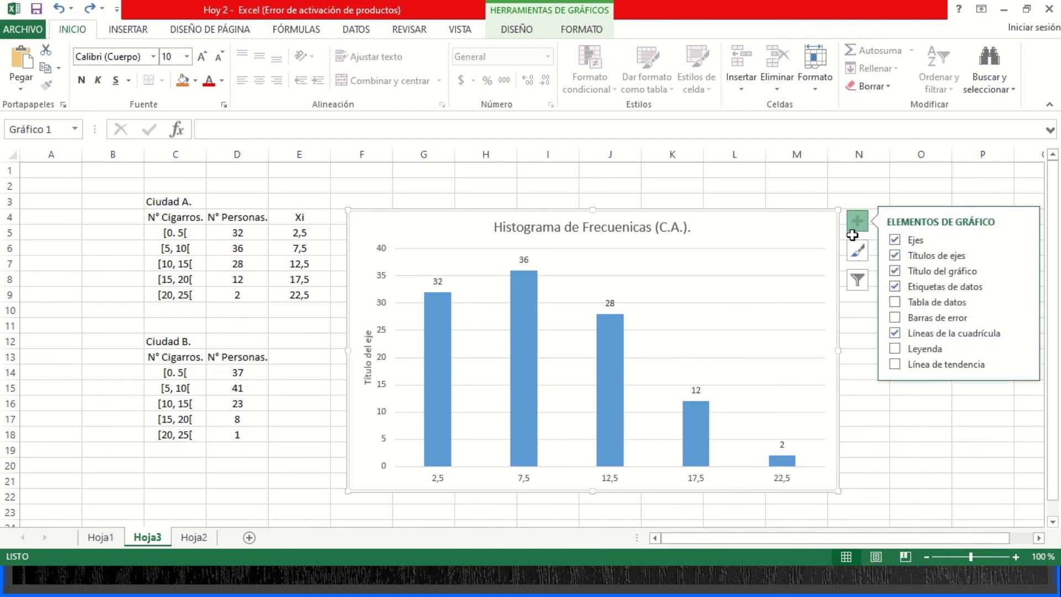
{"action": "left_click", "coordinate": [895, 255]}
{"action": "left_click", "coordinate": [894, 256]}
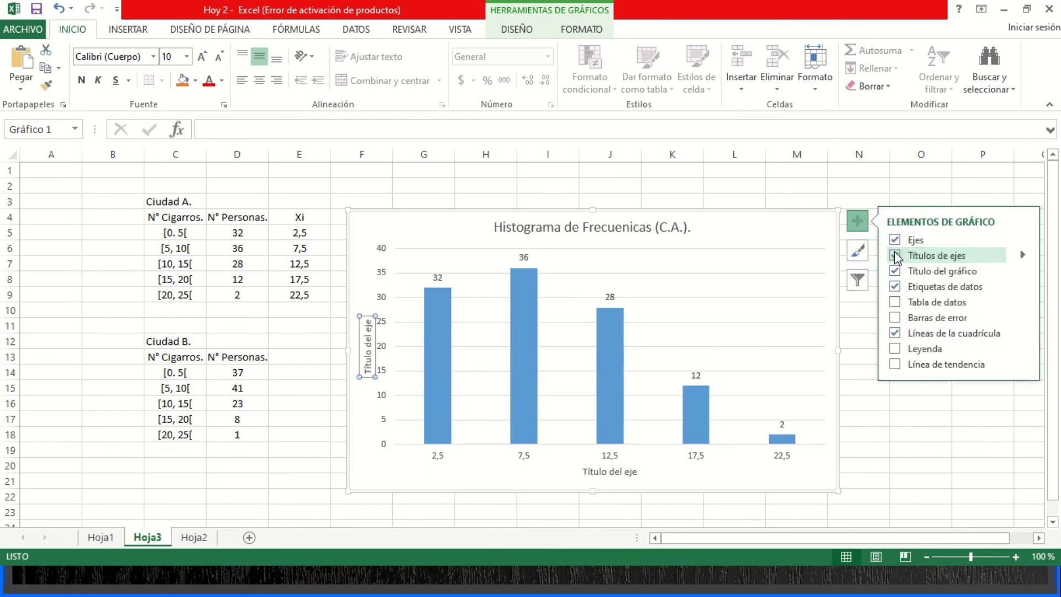
{"action": "left_click", "coordinate": [859, 231]}
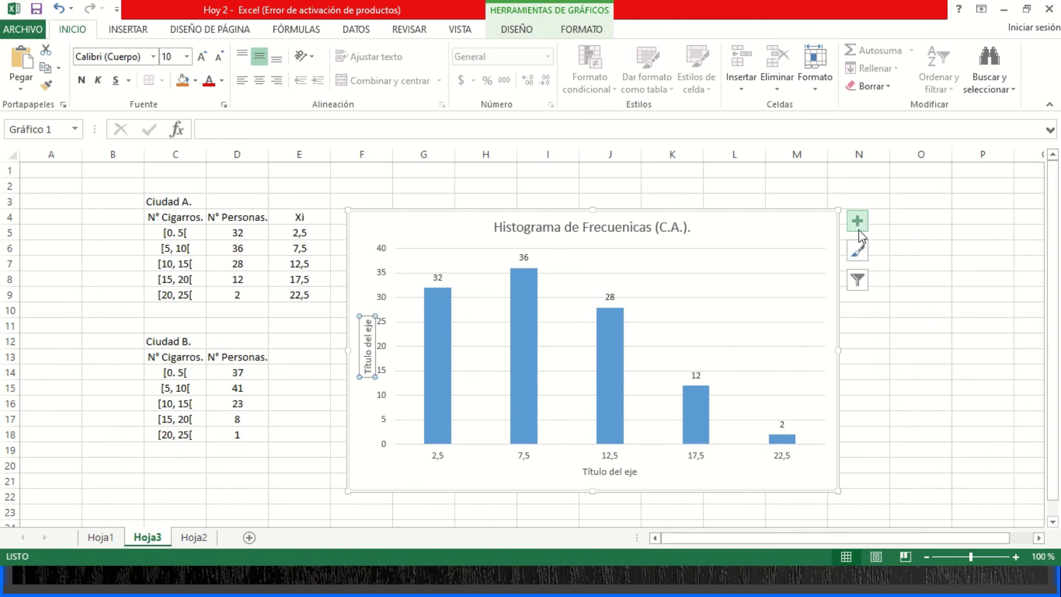
Replace the horizontal axis title's placeholder text with "N° de Cigarrillos"
{"action": "left_click", "coordinate": [611, 474]}
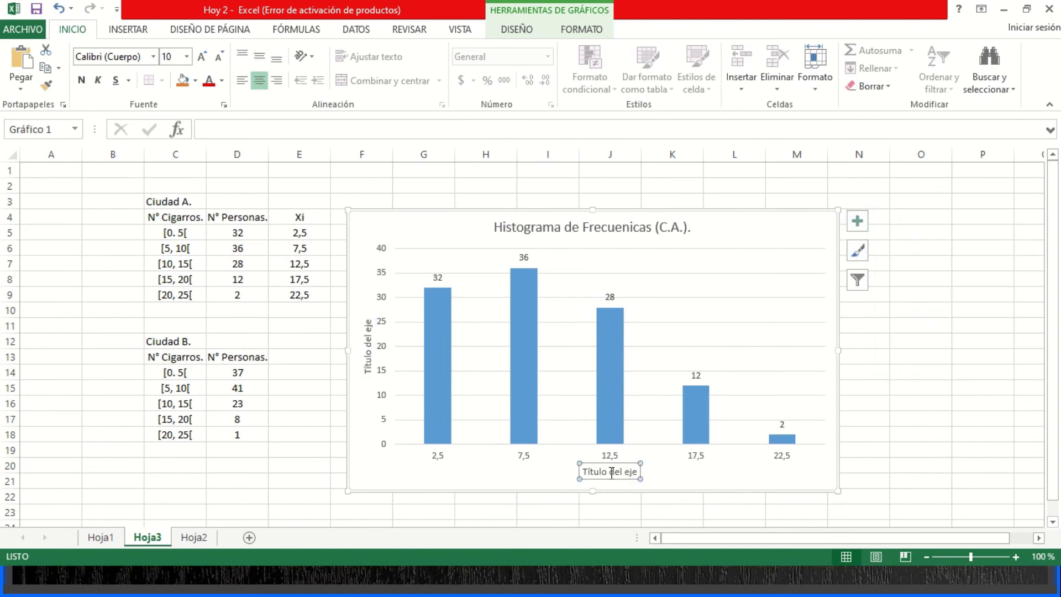
{"action": "left_click", "coordinate": [611, 472]}
{"action": "key", "text": "BackSpace"}
{"action": "key", "text": "BackSpace"}
{"action": "key", "text": "BackSpace"}
{"action": "key", "text": "BackSpace"}
{"action": "key", "text": "BackSpace"}
{"action": "key", "text": "BackSpace"}
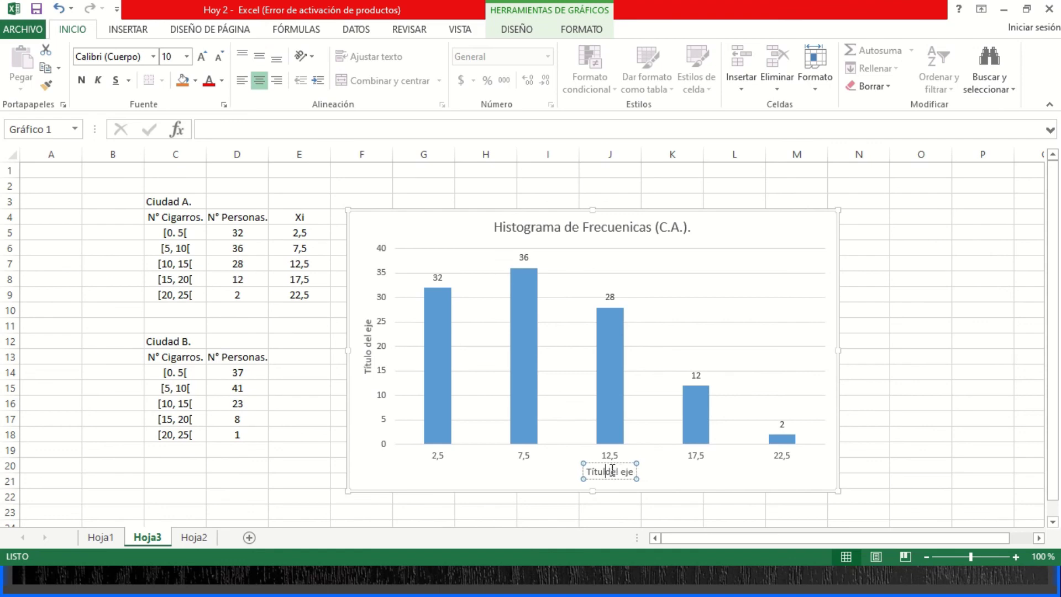
{"action": "key", "text": "BackSpace"}
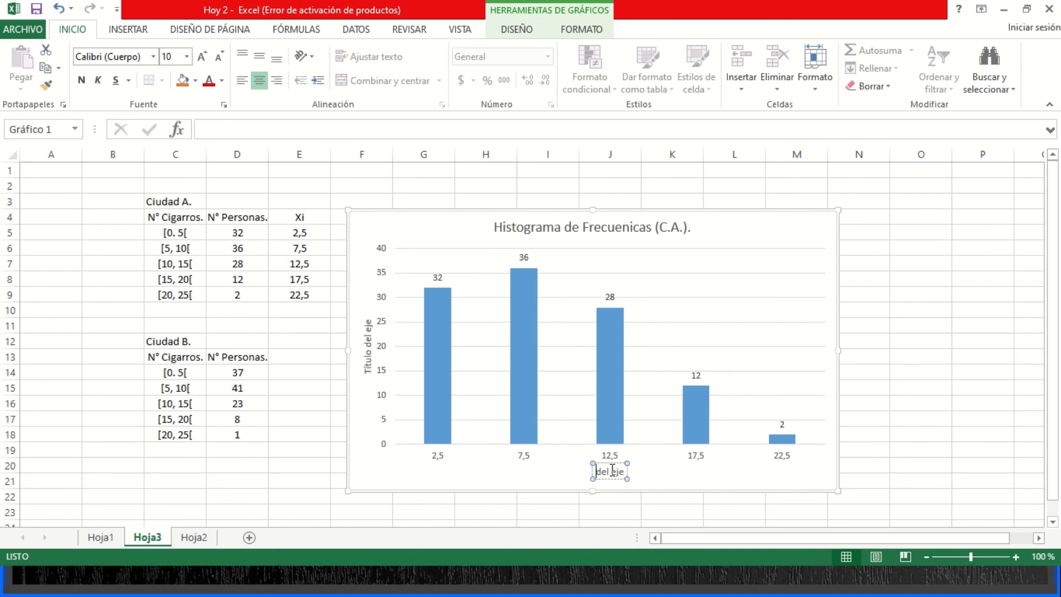
{"action": "type", "text": "N° de "}
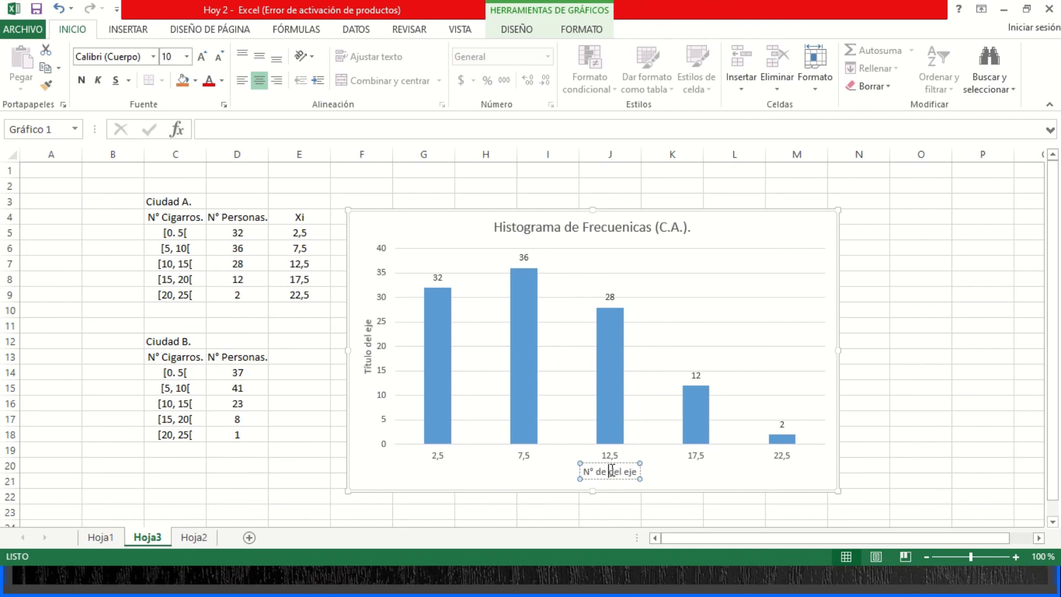
{"action": "type", "text": "Cigarrillos"}
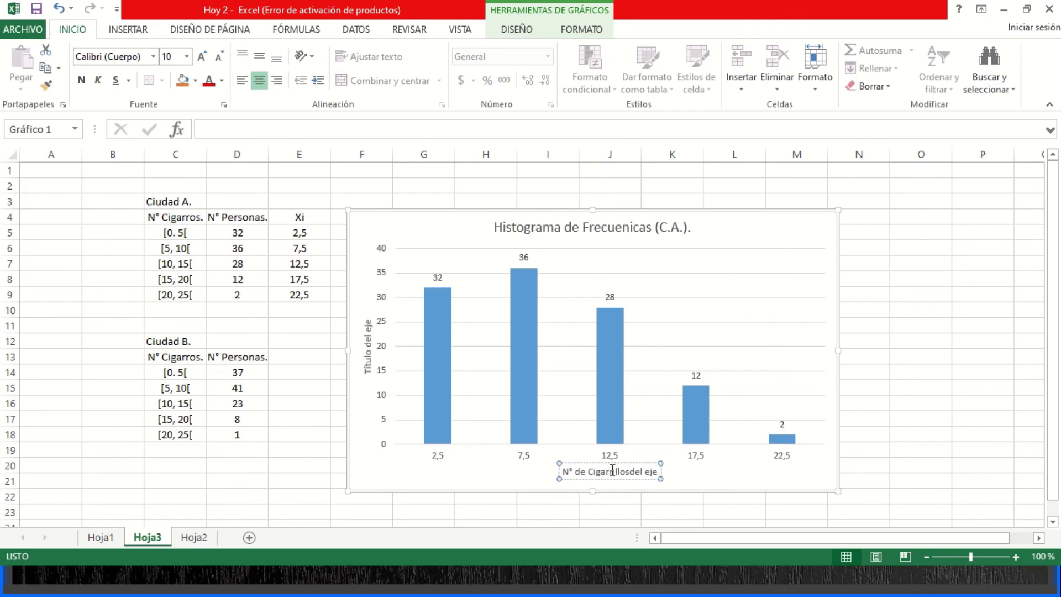
{"action": "key", "text": "Delete"}
{"action": "key", "text": "Delete"}
{"action": "key", "text": "Delete"}
{"action": "key", "text": "Delete"}
{"action": "key", "text": "Delete"}
{"action": "key", "text": "Delete"}
{"action": "key", "text": "Delete"}
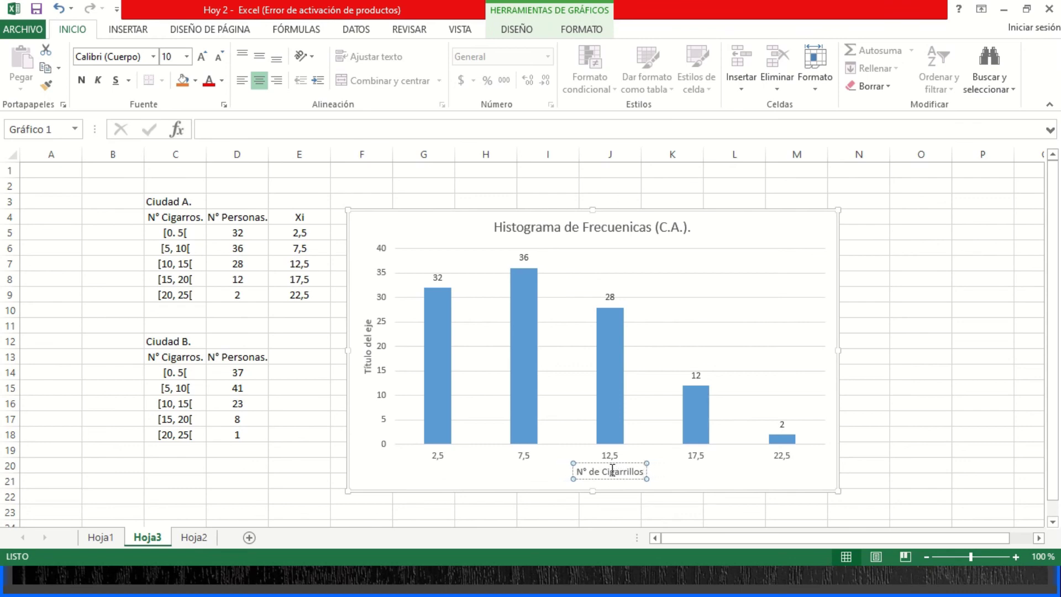
Replace the vertical axis title's placeholder text with "Frecuencias Absolutas."
{"action": "left_click", "coordinate": [372, 346]}
{"action": "key", "text": "BackSpace"}
{"action": "key", "text": "BackSpace"}
{"action": "key", "text": "BackSpace"}
{"action": "key", "text": "BackSpace"}
{"action": "key", "text": "BackSpace"}
{"action": "key", "text": "BackSpace"}
{"action": "key", "text": "BackSpace"}
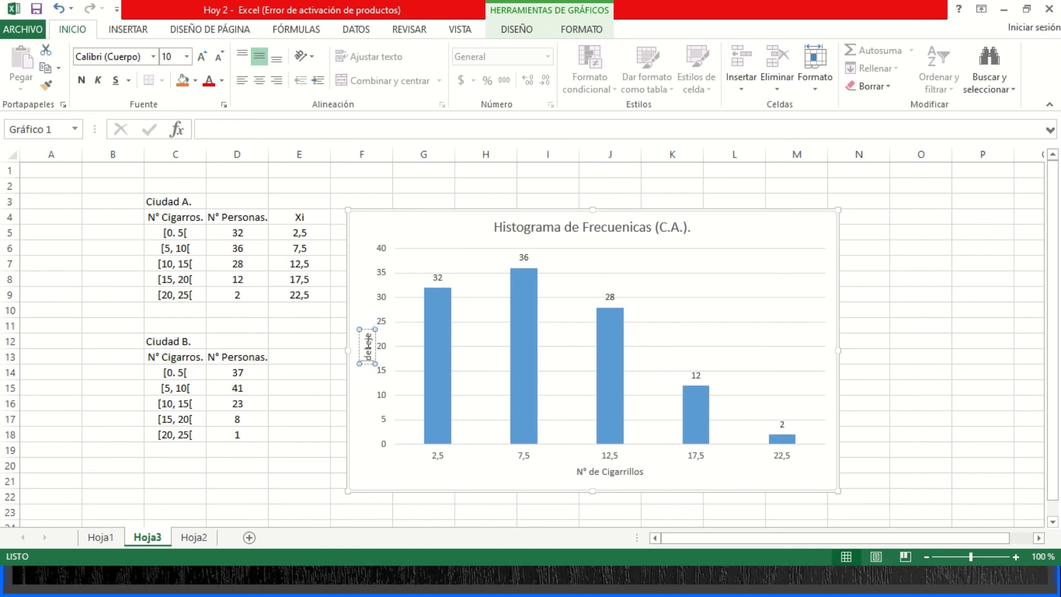
{"action": "type", "text": "Frec"}
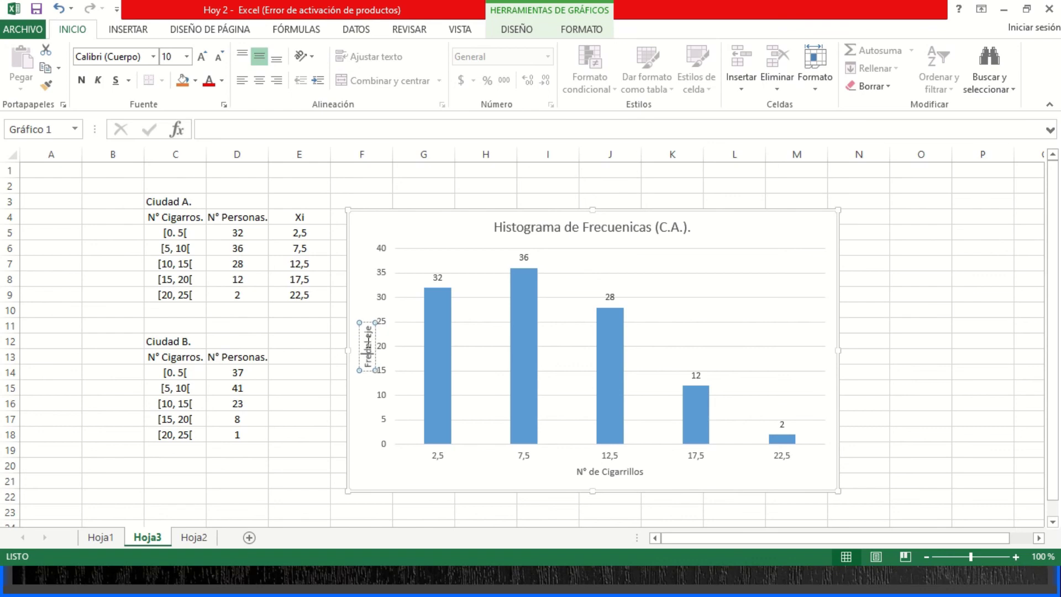
{"action": "type", "text": "uencias "}
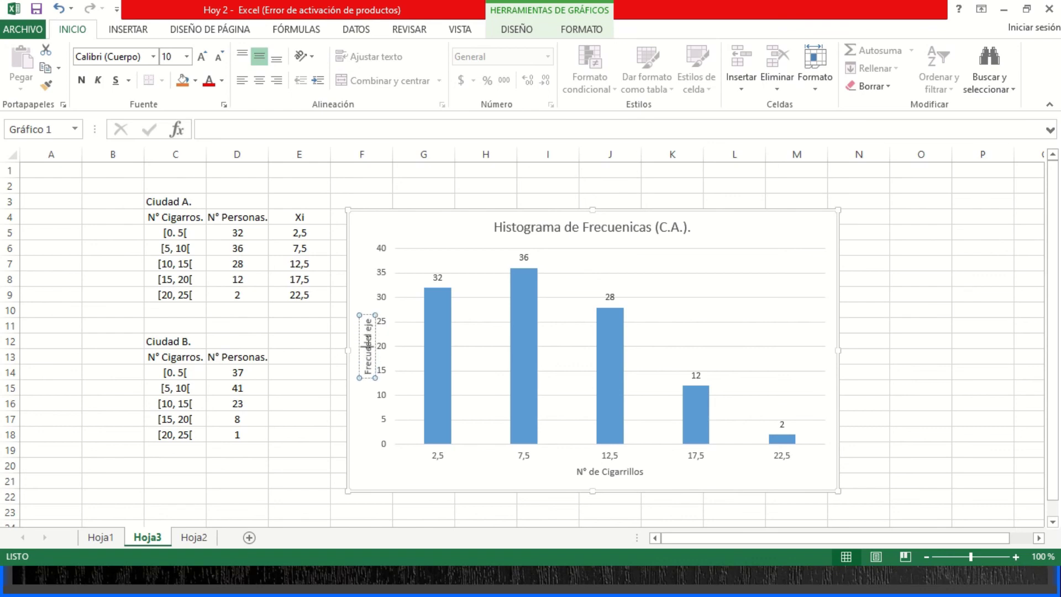
{"action": "type", "text": "Absolutas"}
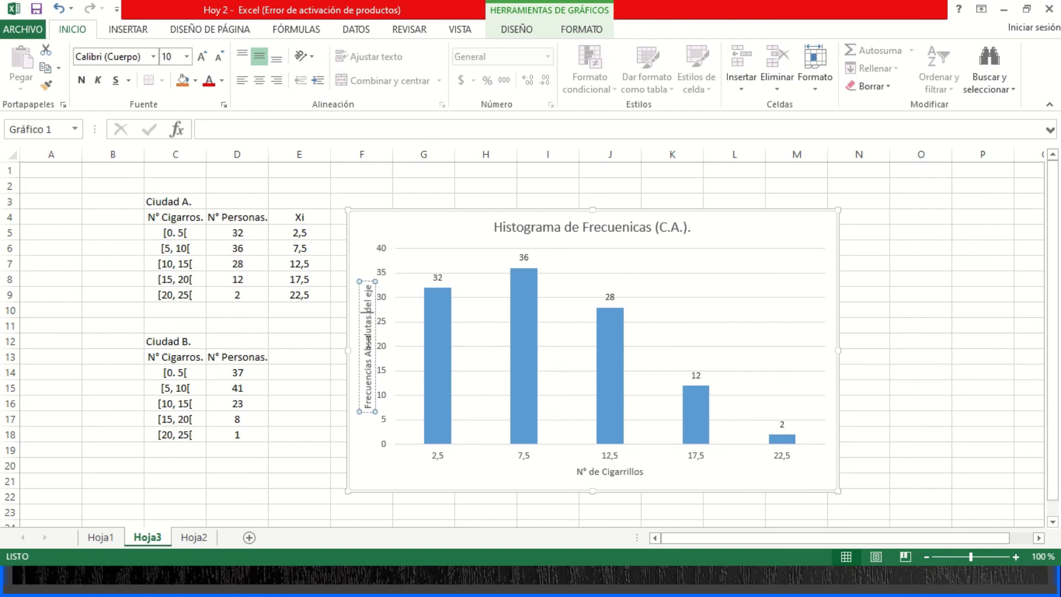
{"action": "key", "text": "Delete"}
{"action": "key", "text": "Delete"}
{"action": "key", "text": "Delete"}
{"action": "key", "text": "Delete"}
{"action": "key", "text": "Delete"}
{"action": "key", "text": "Delete"}
{"action": "key", "text": "Delete"}
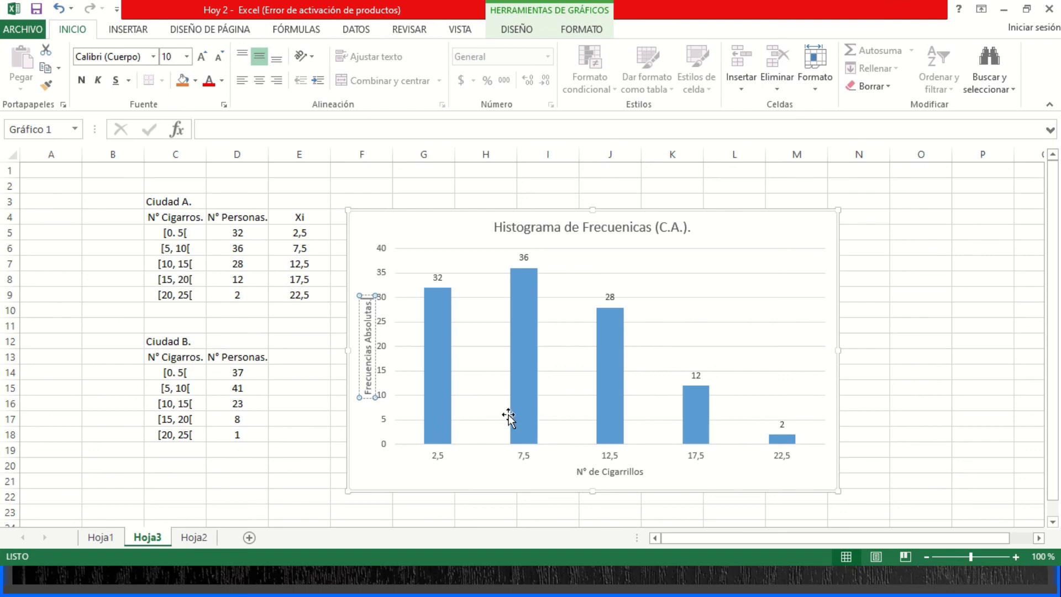
Set the gap width of the histogram's data series to 0 % so the bars touch
{"action": "double_click", "coordinate": [613, 346]}
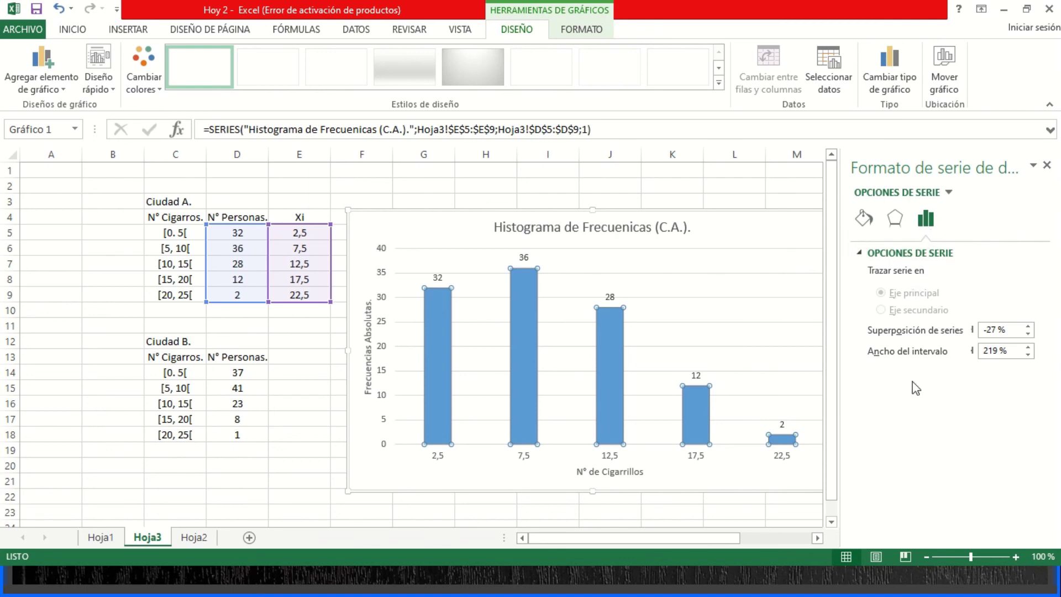
{"action": "left_click_drag", "start_coordinate": [1006, 356], "coordinate": [967, 359]}
{"action": "type", "text": "0"}
{"action": "key", "text": "Return"}
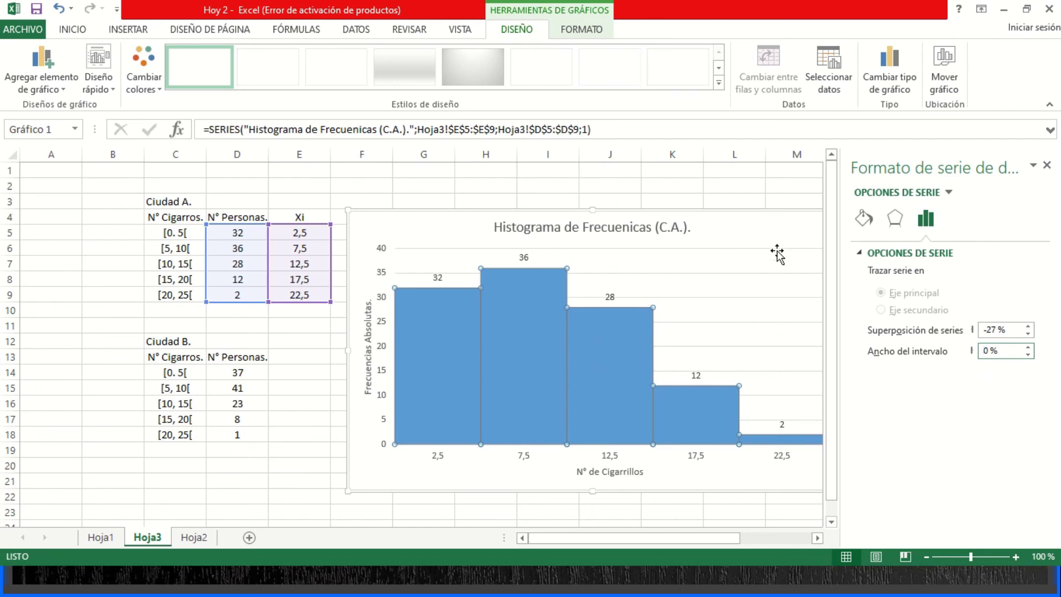
Give the histogram bars a solid black border 2 pt wide and close the series formatting pane
{"action": "left_click", "coordinate": [864, 219]}
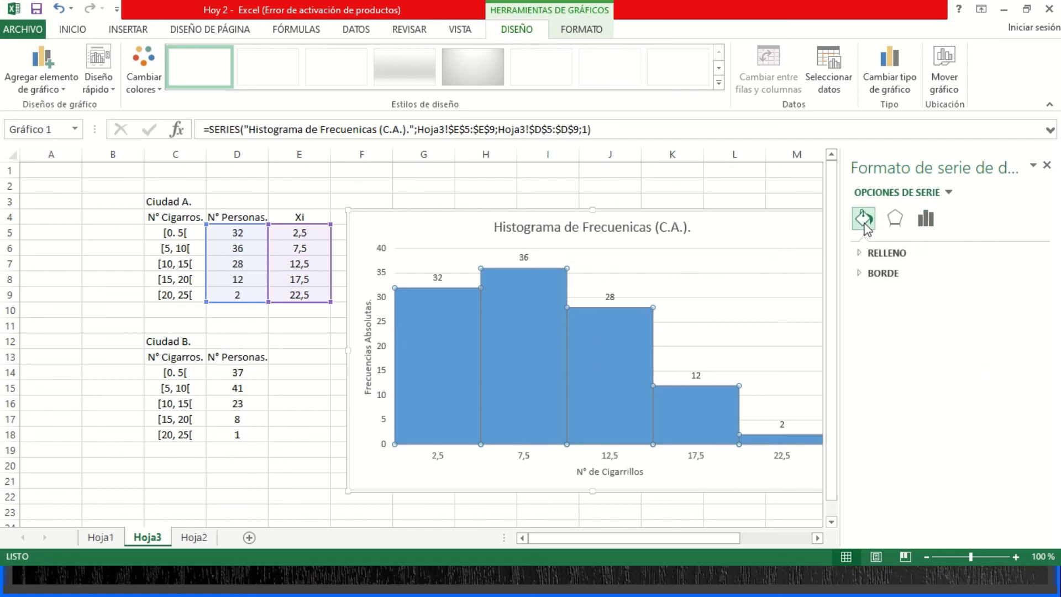
{"action": "left_click", "coordinate": [873, 276]}
{"action": "left_click", "coordinate": [873, 313]}
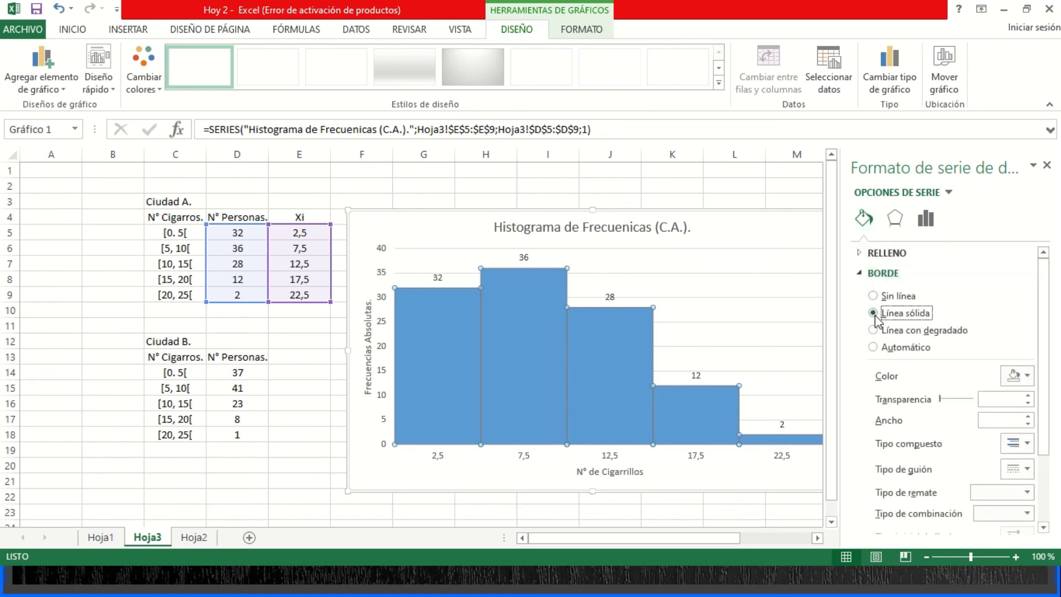
{"action": "left_click", "coordinate": [1021, 375]}
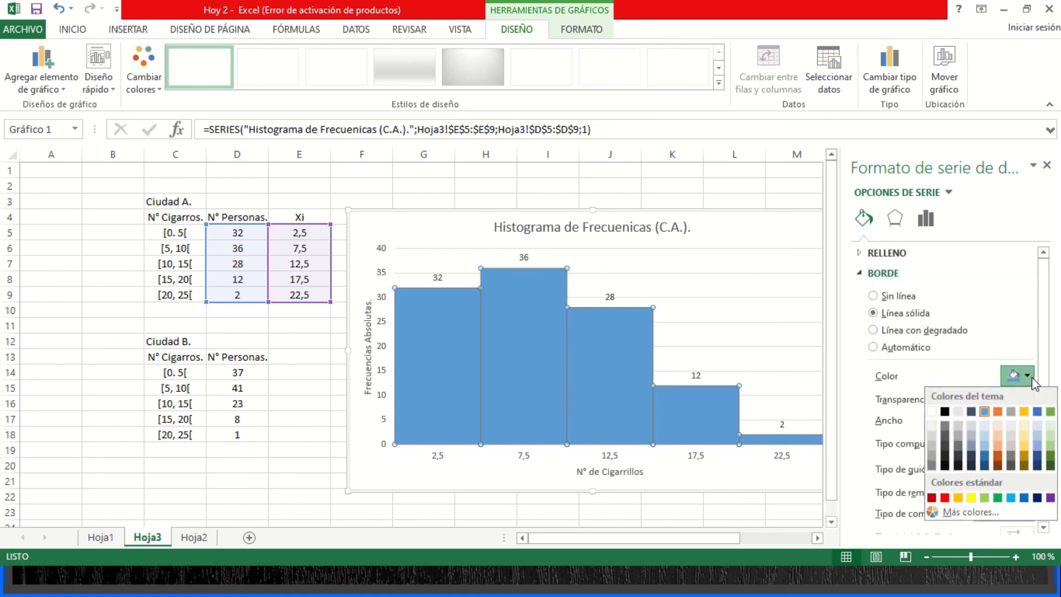
{"action": "left_click", "coordinate": [945, 413]}
{"action": "left_click", "coordinate": [1028, 416]}
{"action": "left_click", "coordinate": [1027, 416]}
{"action": "left_click", "coordinate": [1027, 416]}
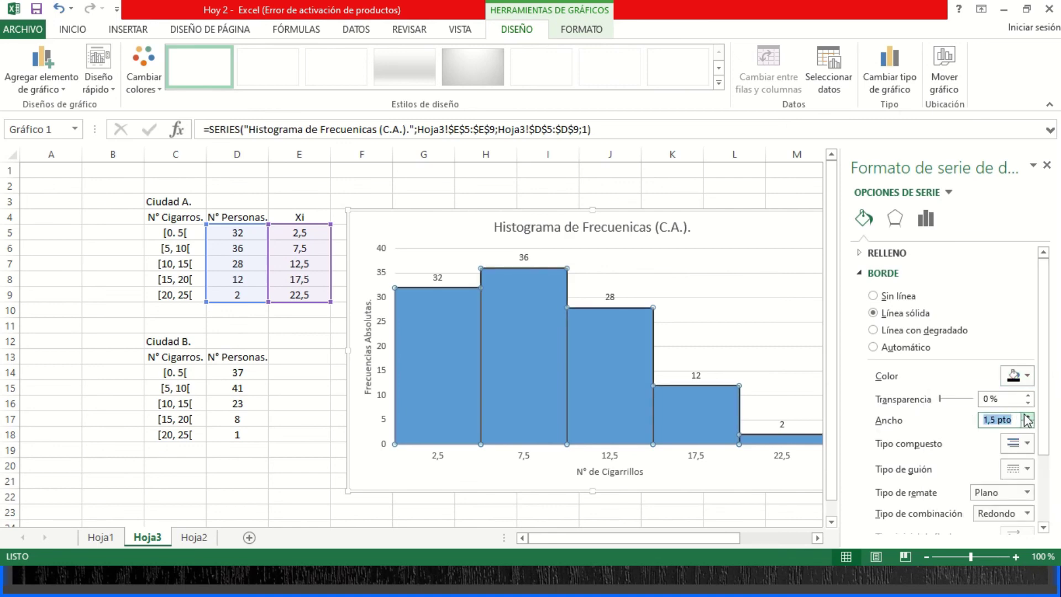
{"action": "left_click", "coordinate": [1027, 416]}
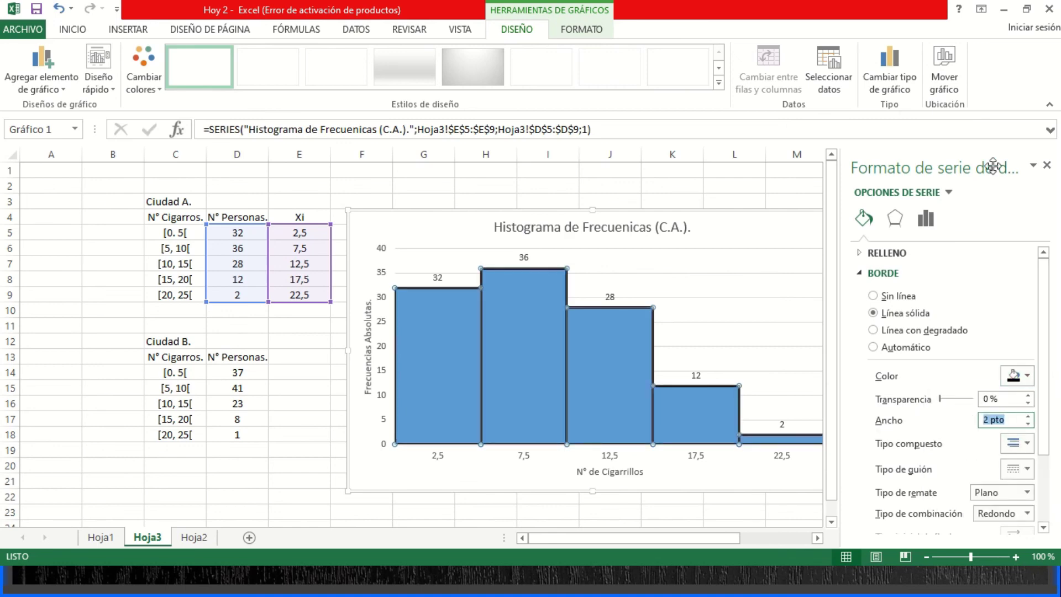
{"action": "left_click", "coordinate": [1047, 165]}
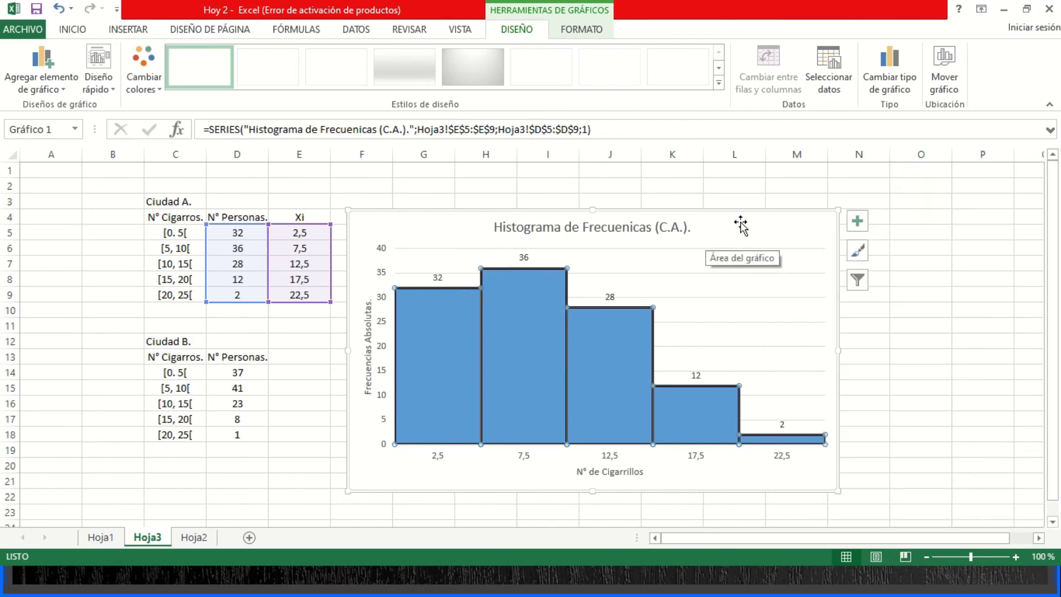
Move the chart to span columns G to O from row 2 down, and check the bars' values and series options
{"action": "left_click_drag", "start_coordinate": [741, 223], "coordinate": [826, 199]}
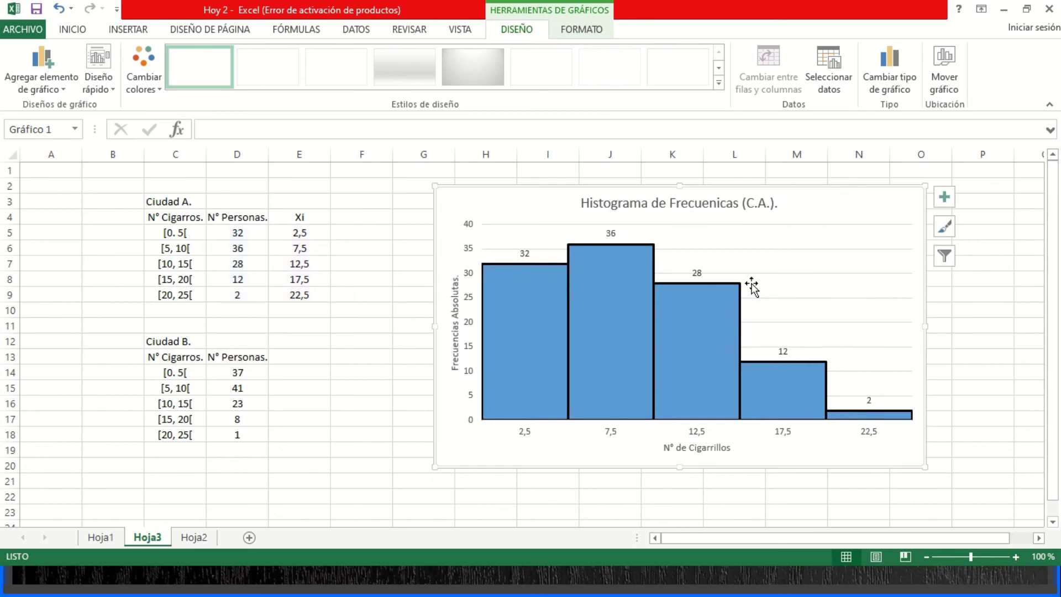
{"action": "mouse_move", "coordinate": [605, 326]}
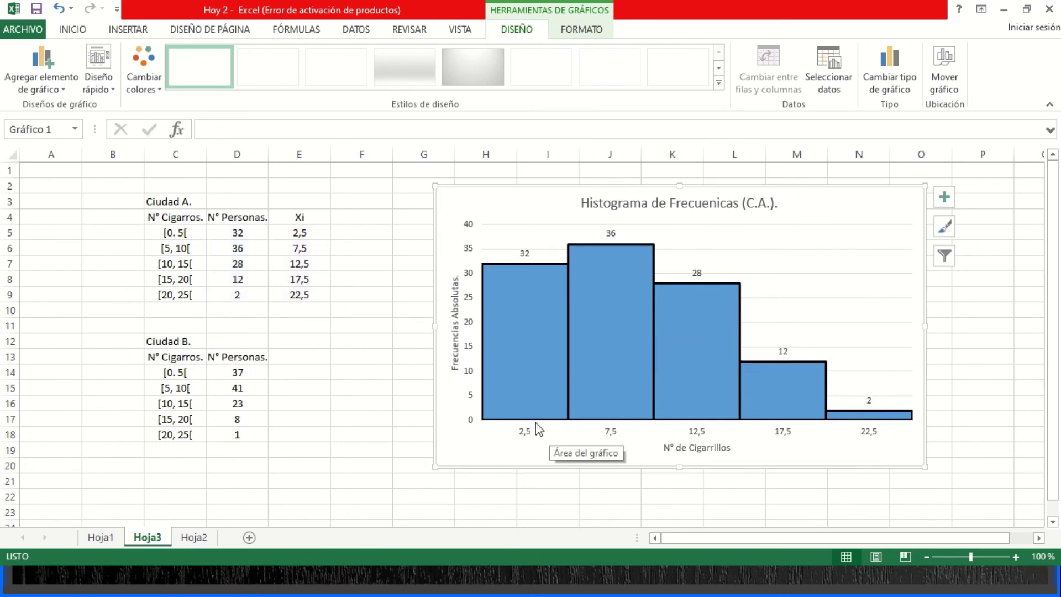
{"action": "mouse_move", "coordinate": [502, 417]}
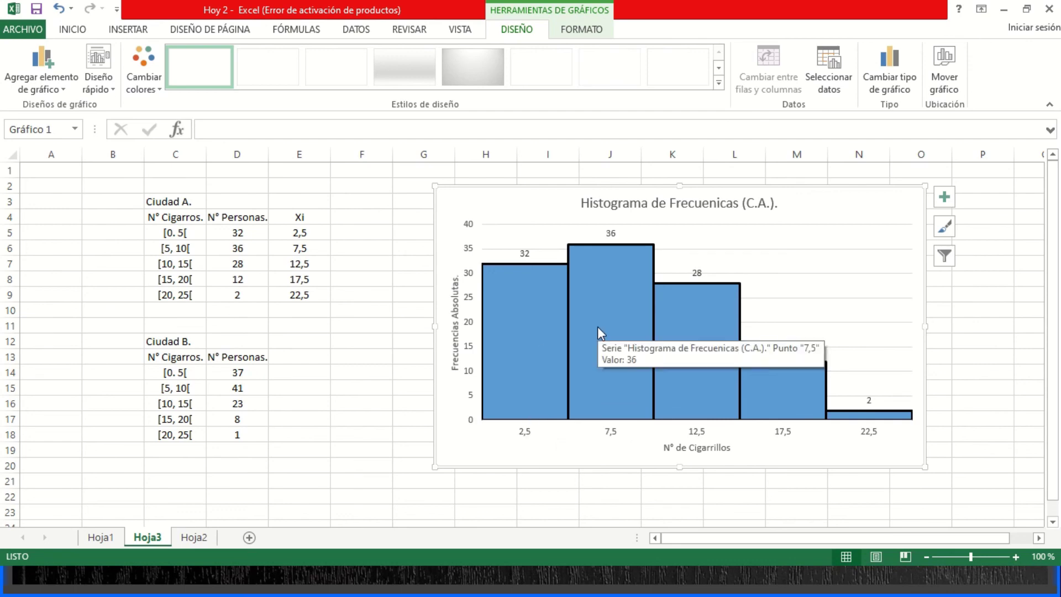
{"action": "mouse_move", "coordinate": [637, 269]}
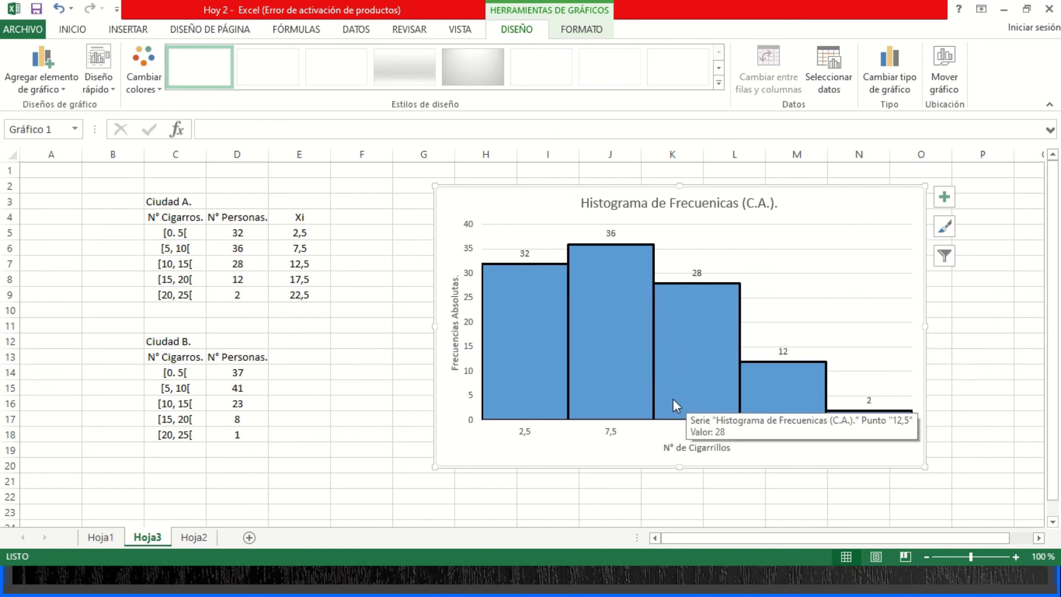
{"action": "double_click", "coordinate": [694, 365]}
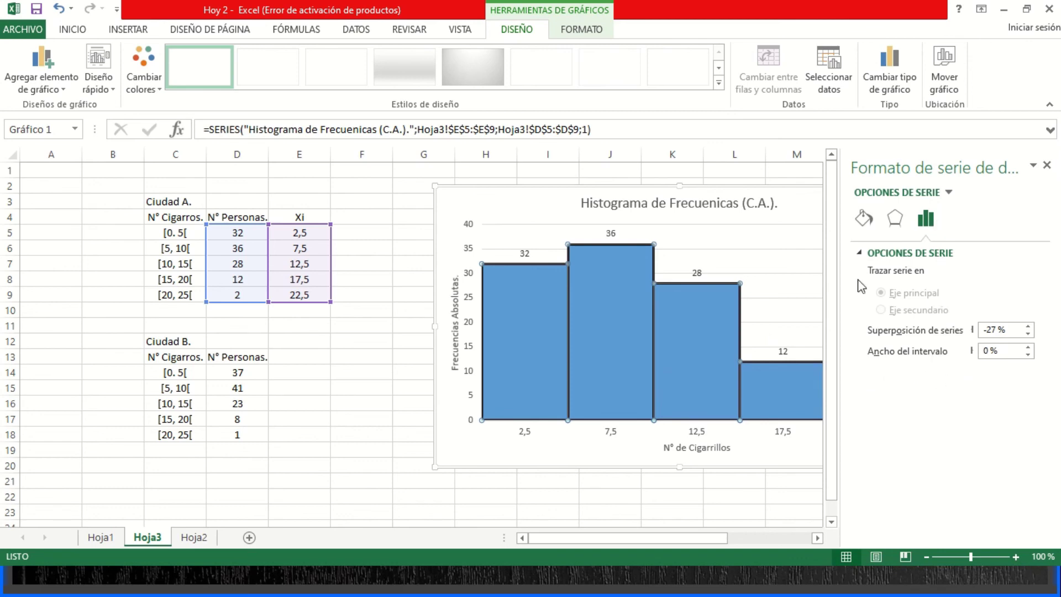
{"action": "left_click", "coordinate": [1046, 165]}
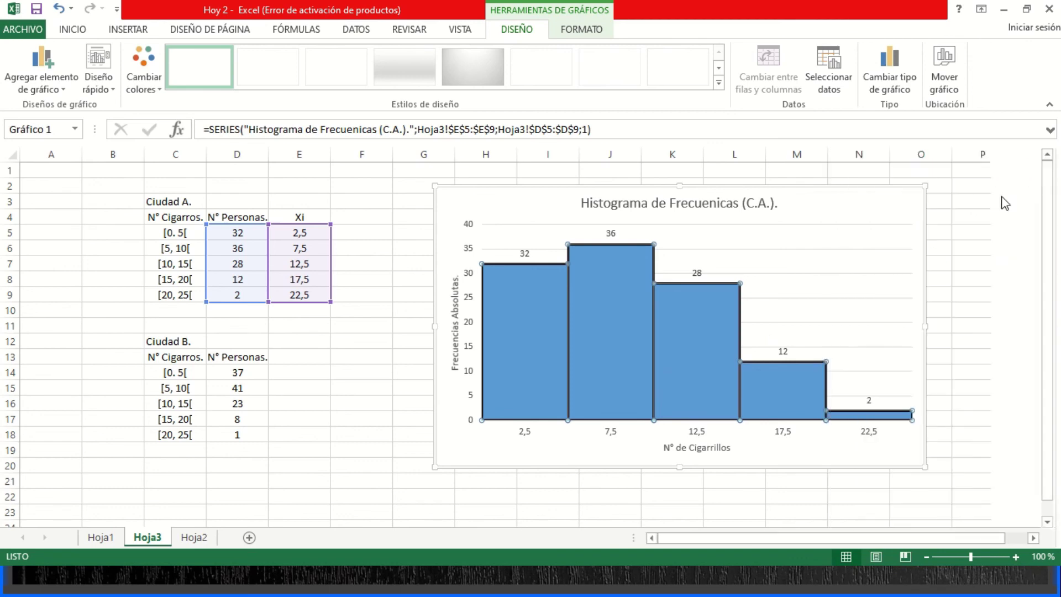
Switch to the PowerPoint slide show and advance to the slide with the histograms for both cities
{"action": "key", "text": "alt+Tab"}
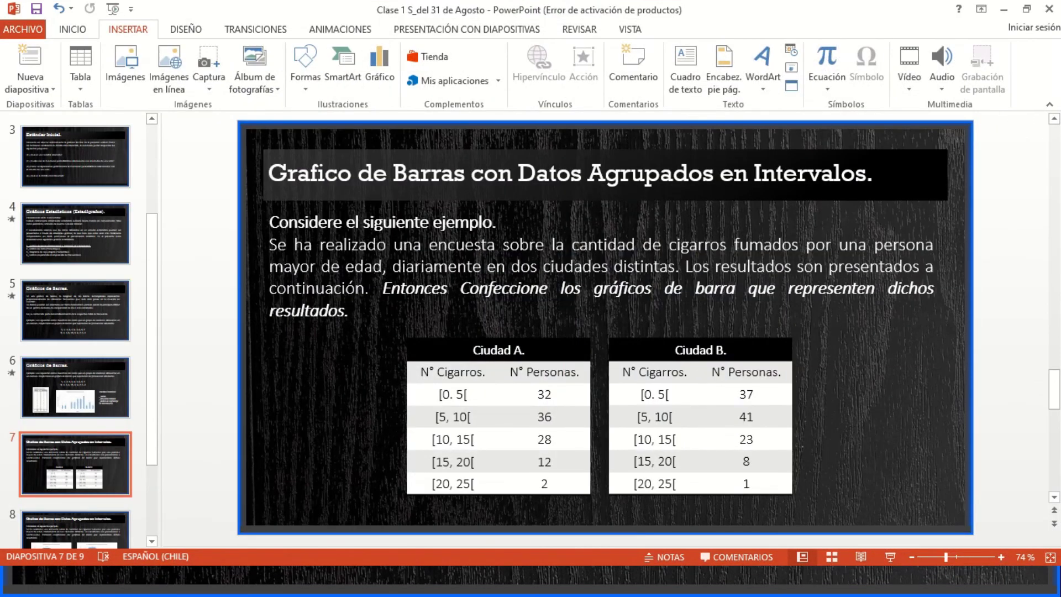
{"action": "key", "text": "alt+Tab"}
{"action": "key", "text": "Right"}
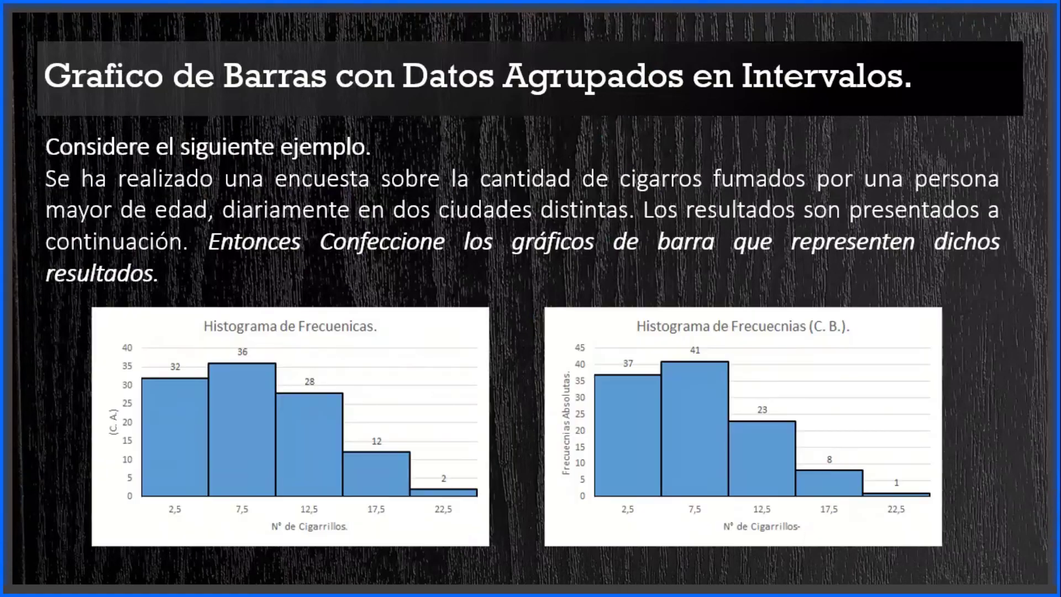